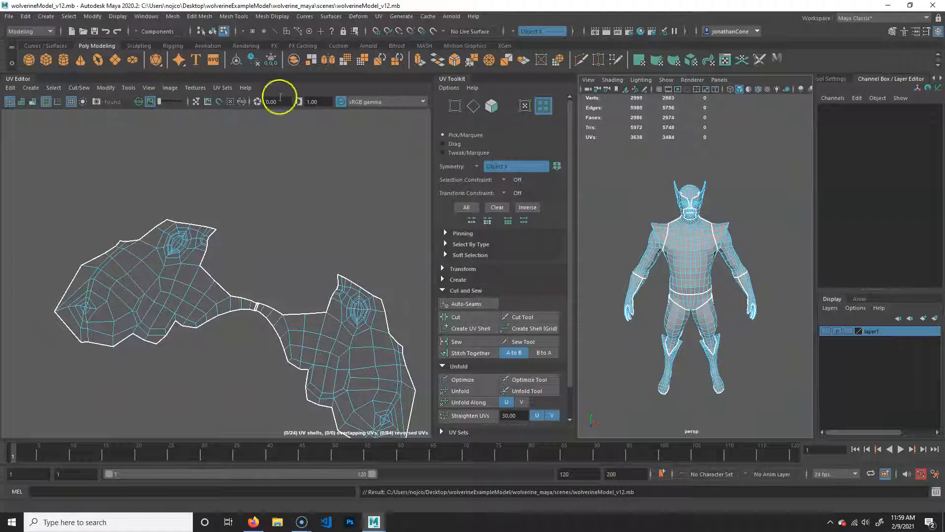
Turn on the checker map and examine the pattern for stretching across the figure's head and mask fins
drag(433, 202, 479, 203)
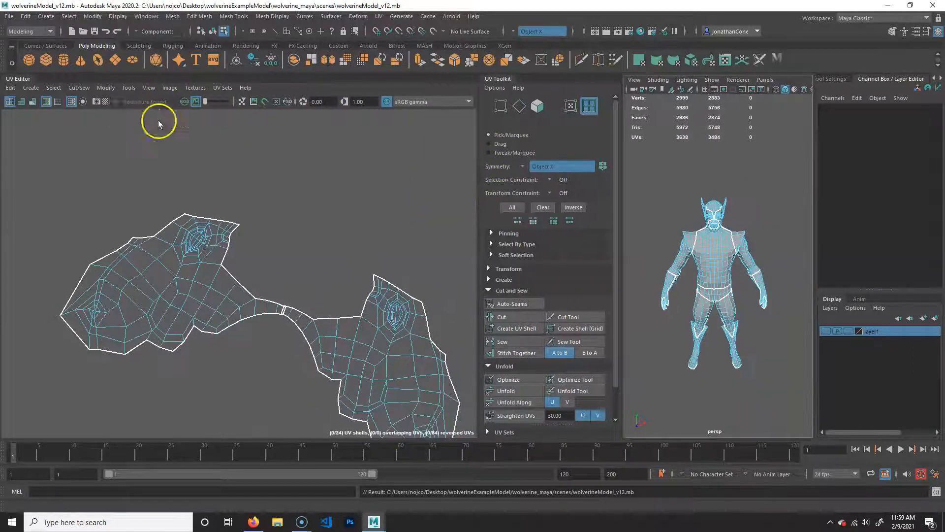
click(107, 101)
alt+drag(692, 328, 740, 335)
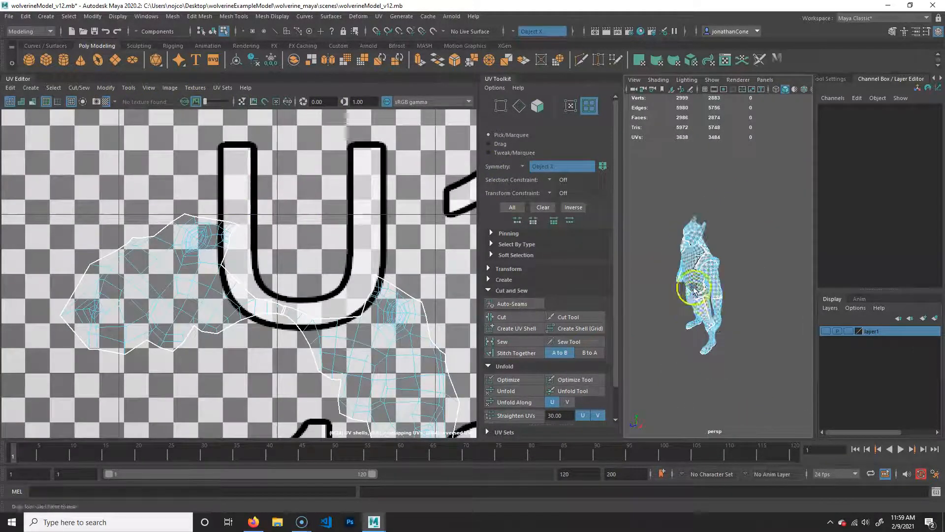
scroll(709, 330, up, 5)
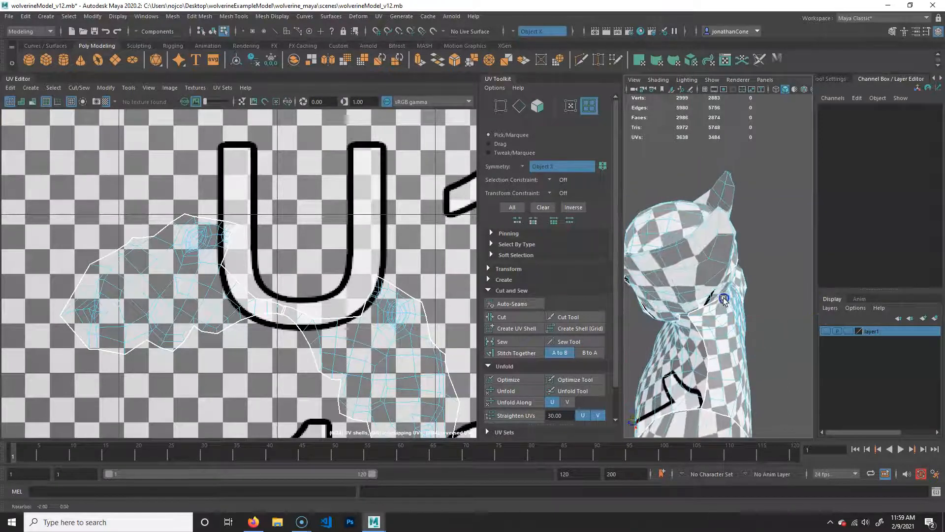
click(717, 238)
alt+drag(729, 278, 745, 287)
scroll(745, 287, up, 5)
alt+middle_drag(745, 287, 783, 249)
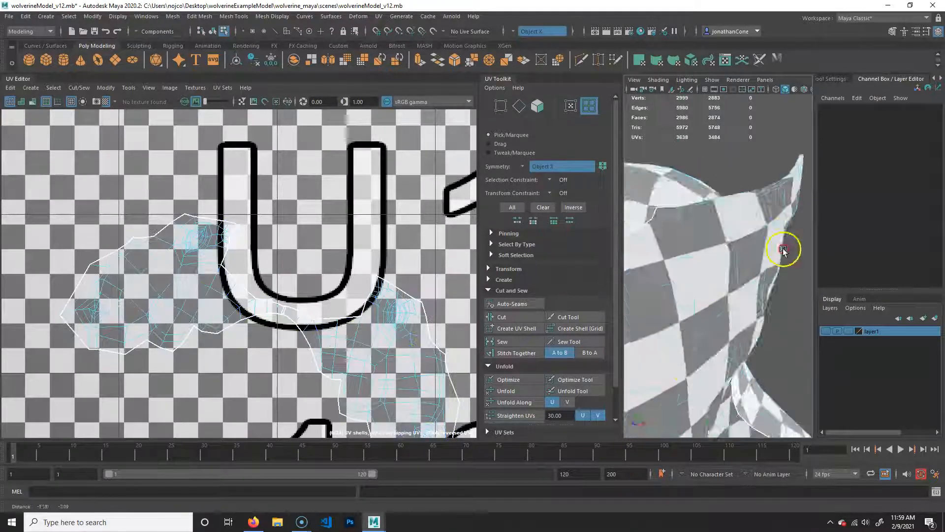
alt+drag(783, 249, 681, 309)
click(745, 325)
alt+drag(762, 308, 726, 310)
scroll(745, 325, down, 5)
click(732, 237)
click(761, 296)
Examine the checker pattern on the body and legs, and turn the checker map off
alt+drag(729, 364, 681, 293)
scroll(681, 294, down, 5)
alt+drag(656, 249, 707, 245)
alt+middle_drag(693, 349, 694, 299)
alt+drag(694, 299, 652, 266)
scroll(645, 261, up, 4)
alt+middle_drag(638, 257, 734, 271)
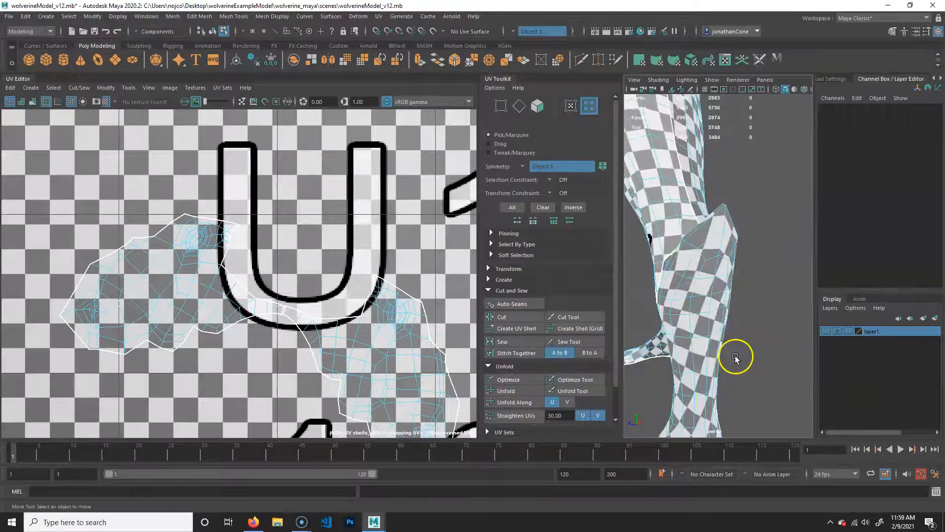
scroll(743, 293, down, 3)
alt+right_drag(765, 289, 591, 215)
alt+middle_drag(693, 204, 713, 242)
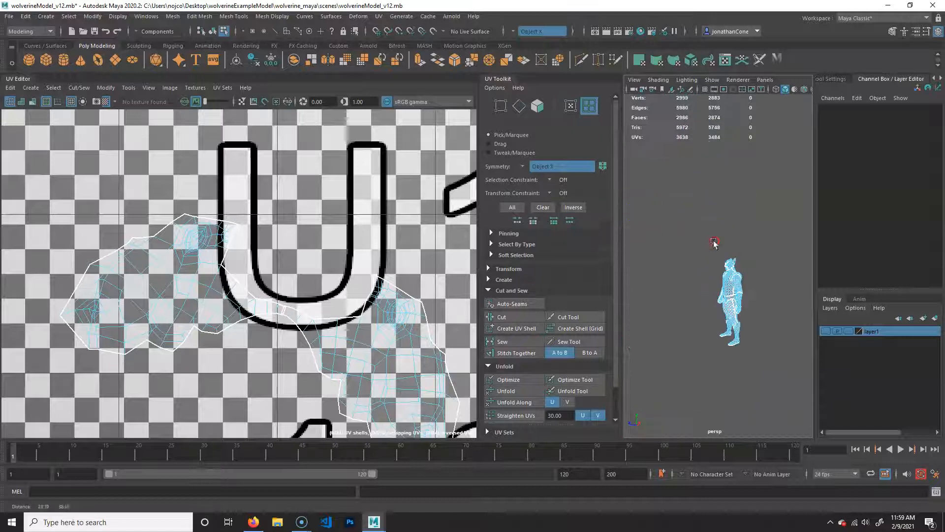
click(105, 102)
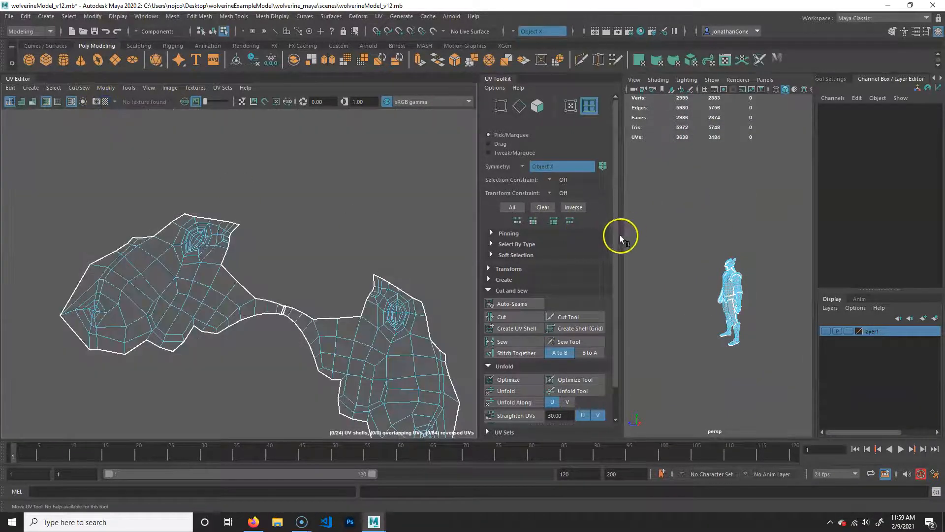
Enlarge the 3D viewport and switch to edge selection on the masked head
drag(624, 236, 316, 222)
alt+drag(560, 274, 610, 295)
alt+right_drag(611, 295, 656, 323)
alt+drag(656, 323, 597, 285)
alt+right_drag(598, 285, 612, 308)
mouse_move(611, 308)
alt+mouse_down()
mouse_move(619, 299)
mouse_move(596, 276)
mouse_move(595, 303)
alt+mouse_up()
click(575, 226)
alt+drag(695, 327, 625, 286)
right_drag(625, 251, 627, 284)
right_drag(624, 233, 624, 232)
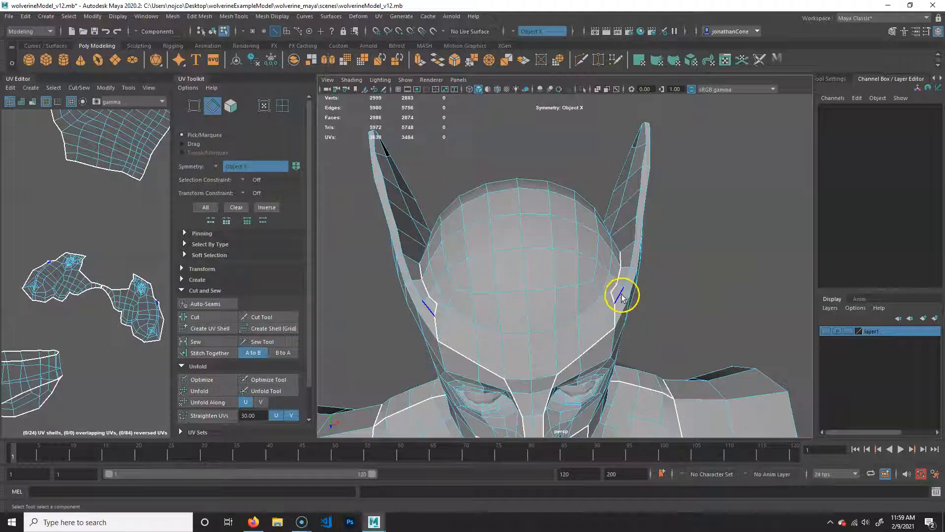
Select the edges outlining the inner faces of both mask fins and cut the UVs along them
double_click(621, 299)
alt+drag(601, 315, 563, 249)
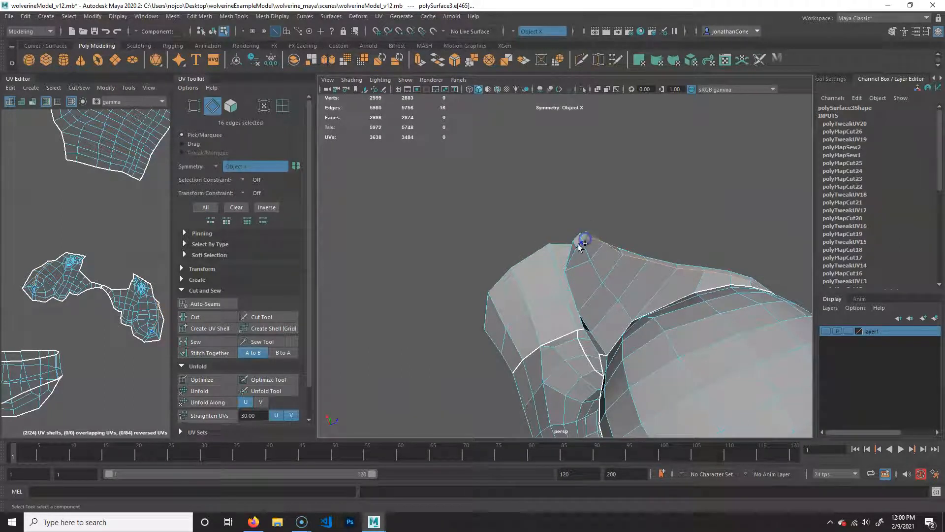
alt+drag(621, 339, 617, 314)
alt+right_drag(616, 314, 609, 276)
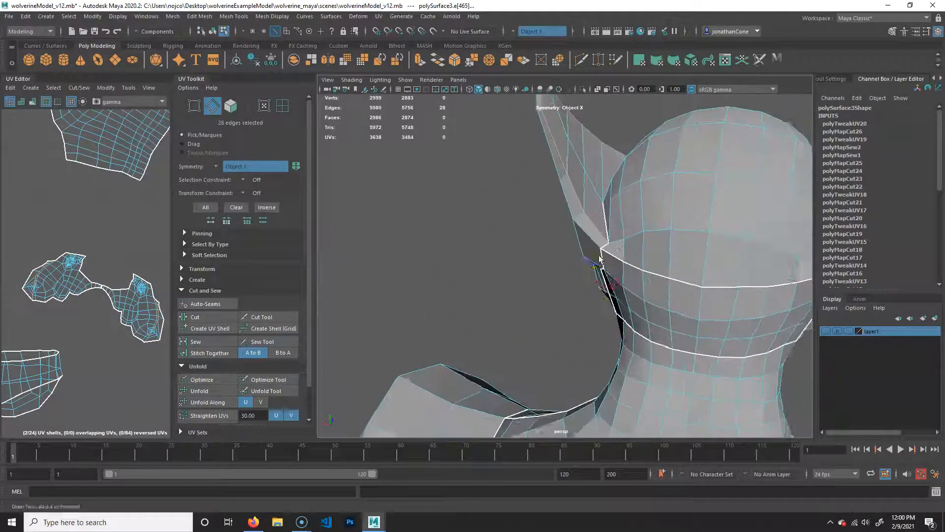
alt+drag(609, 276, 597, 290)
alt+drag(526, 144, 597, 289)
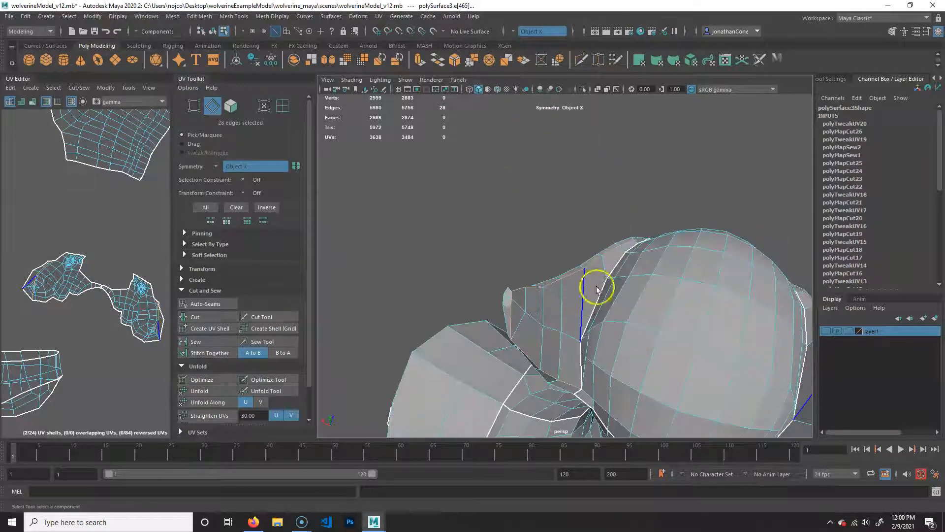
alt+drag(542, 311, 553, 290)
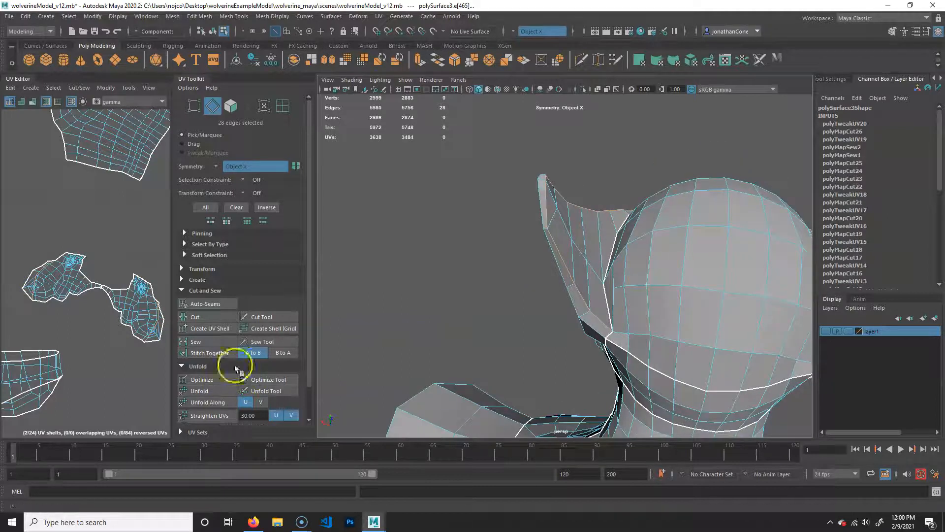
scroll(123, 338, up, 5)
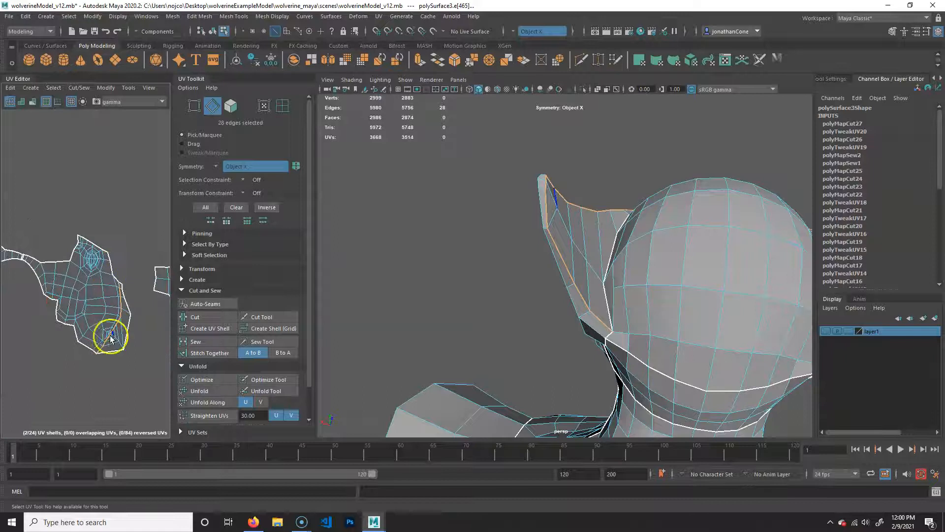
Unfold the mask's UV shells and move them up, clear of the separated fin pieces
click(282, 105)
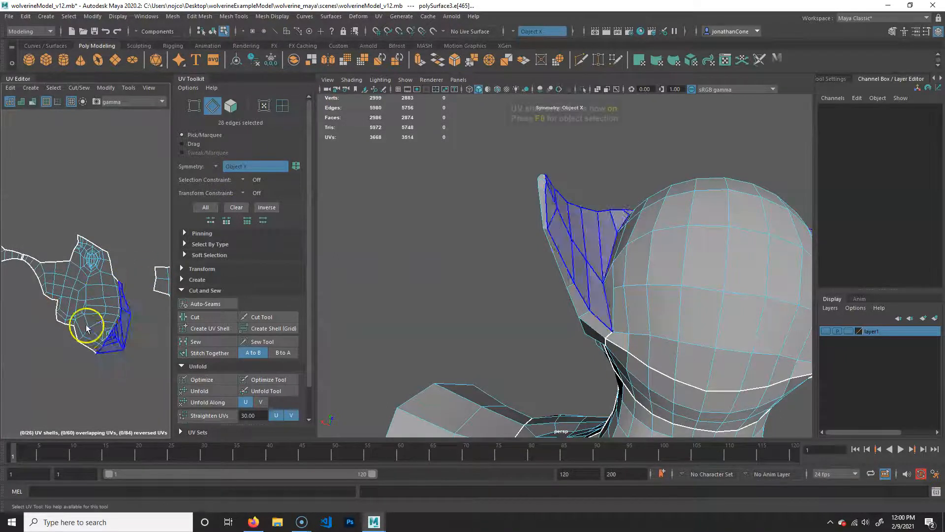
click(203, 394)
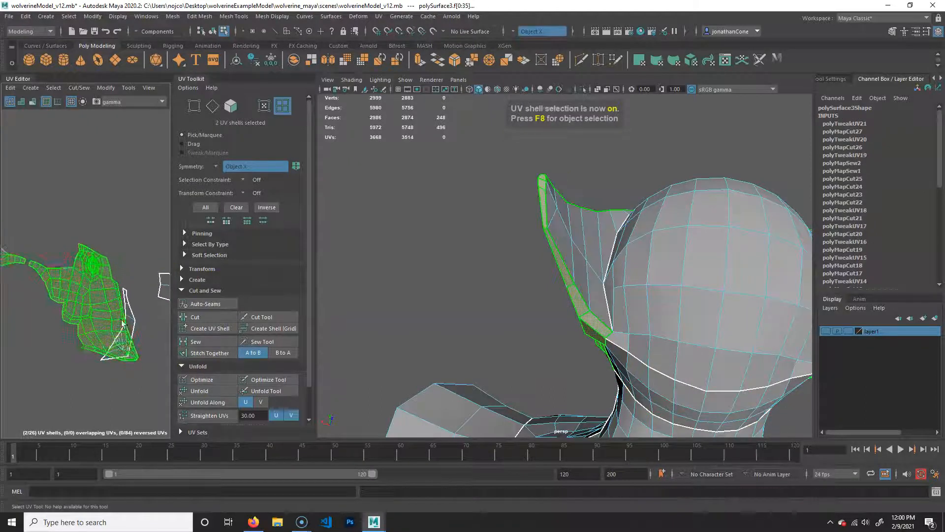
alt+drag(492, 309, 603, 216)
key(w)
drag(12, 288, 13, 193)
Select the UV shells of the inner fin faces and unfold them
click(130, 342)
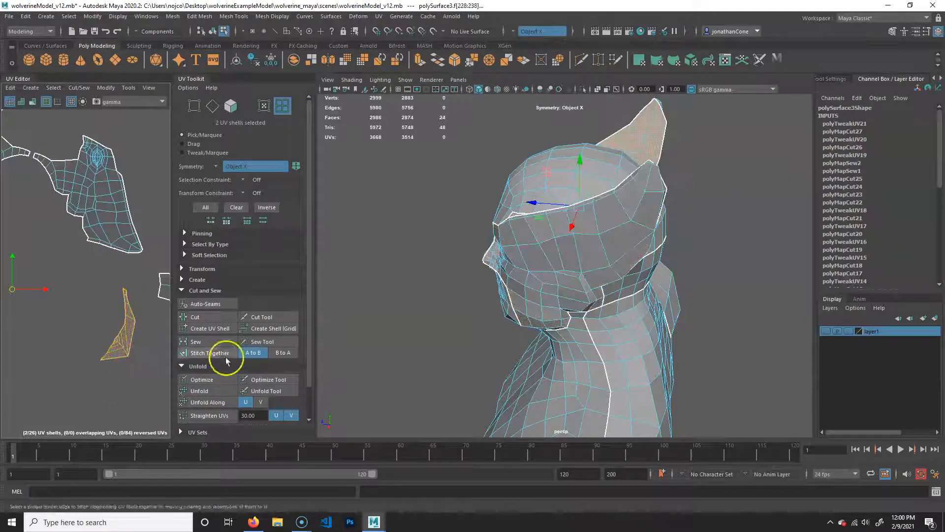
click(203, 392)
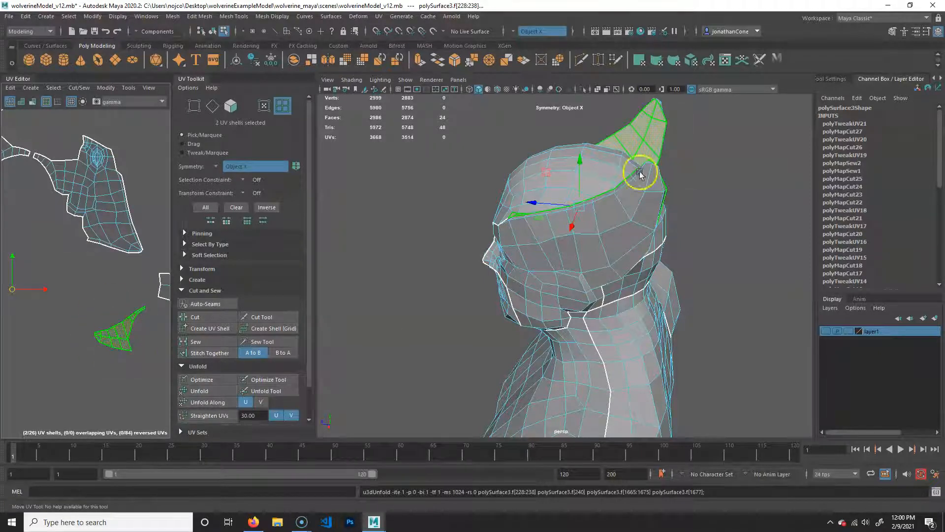
alt+drag(653, 256, 581, 300)
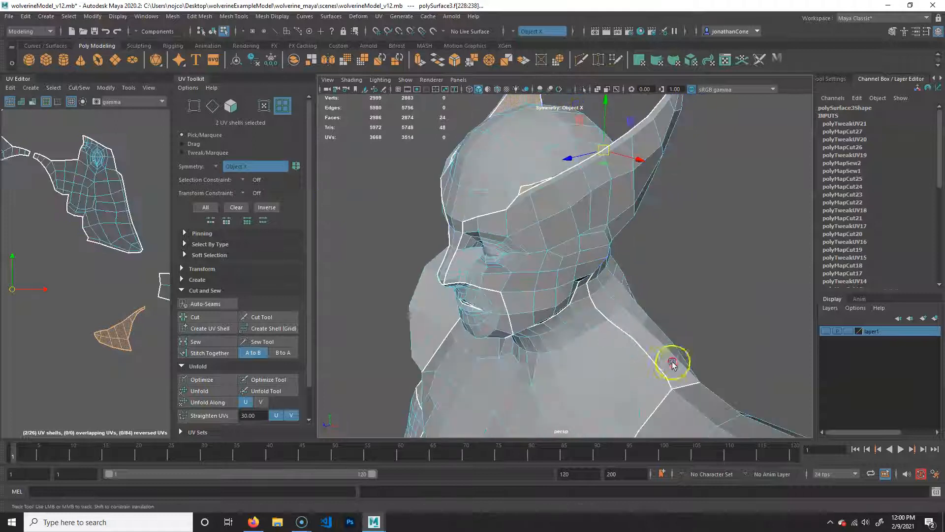
Inspect the seams around the neck and shoulder pad, and select the edge loop along the pad's outer rim
alt+middle_drag(673, 365, 652, 344)
alt+drag(652, 344, 647, 358)
alt+middle_drag(648, 359, 610, 300)
alt+drag(610, 301, 560, 286)
alt+drag(556, 198, 582, 226)
right_drag(608, 215, 619, 211)
double_click(609, 192)
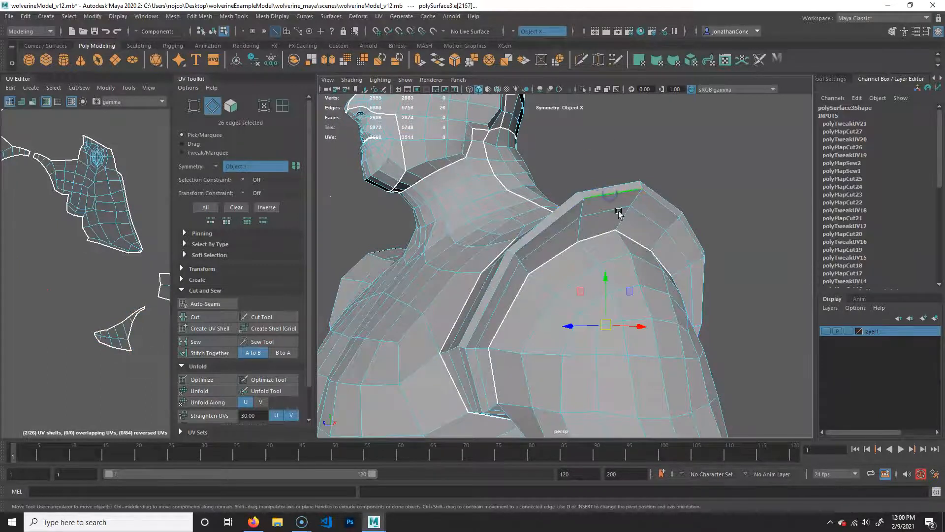
Select the briefs' UV shell and unfold it
alt+right_drag(115, 302, 49, 306)
alt+right_drag(160, 308, 98, 317)
alt+middle_drag(23, 350, 67, 344)
right_drag(102, 319, 104, 321)
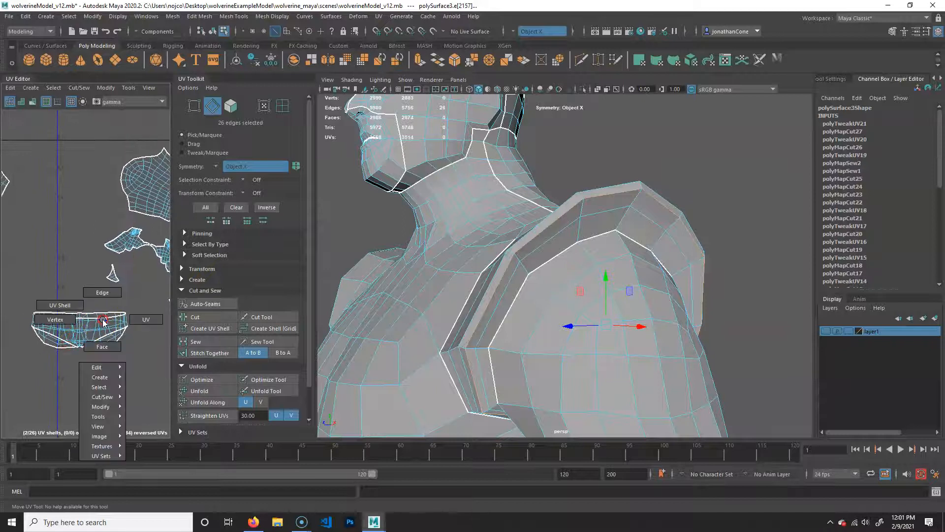
right_drag(41, 301, 41, 302)
click(94, 327)
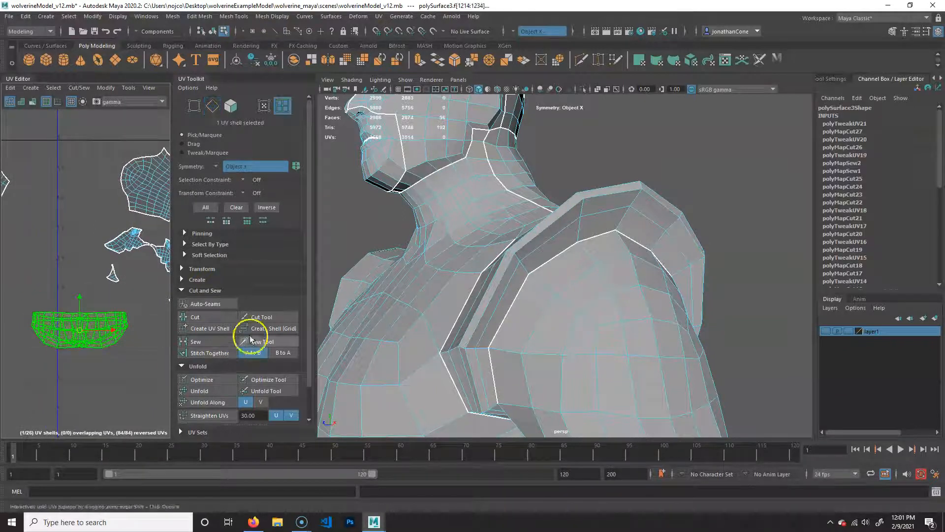
click(207, 391)
Select the vertical edges across the briefs' band at both hips and cut the UVs there
alt+middle_drag(573, 380, 546, 261)
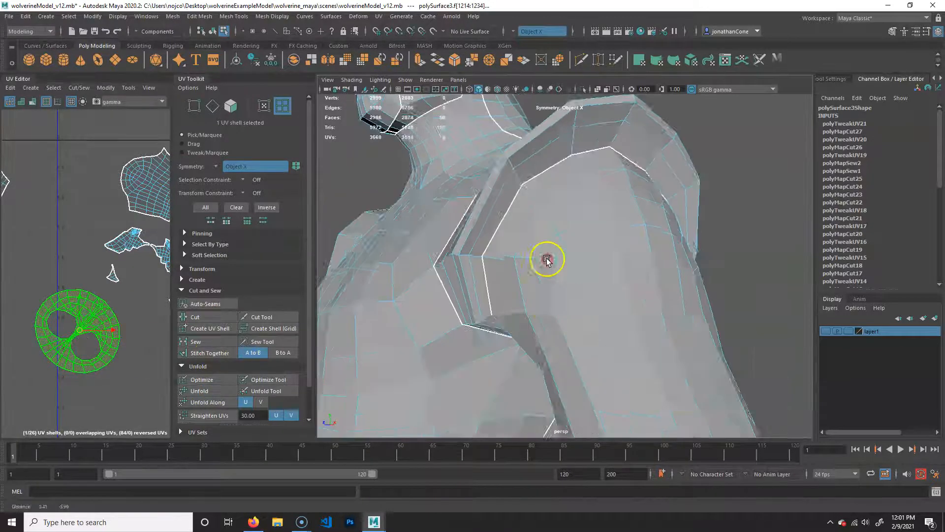
alt+right_drag(547, 261, 440, 353)
alt+middle_drag(542, 331, 546, 212)
alt+drag(629, 297, 512, 242)
alt+right_drag(631, 303, 657, 312)
alt+drag(566, 295, 618, 297)
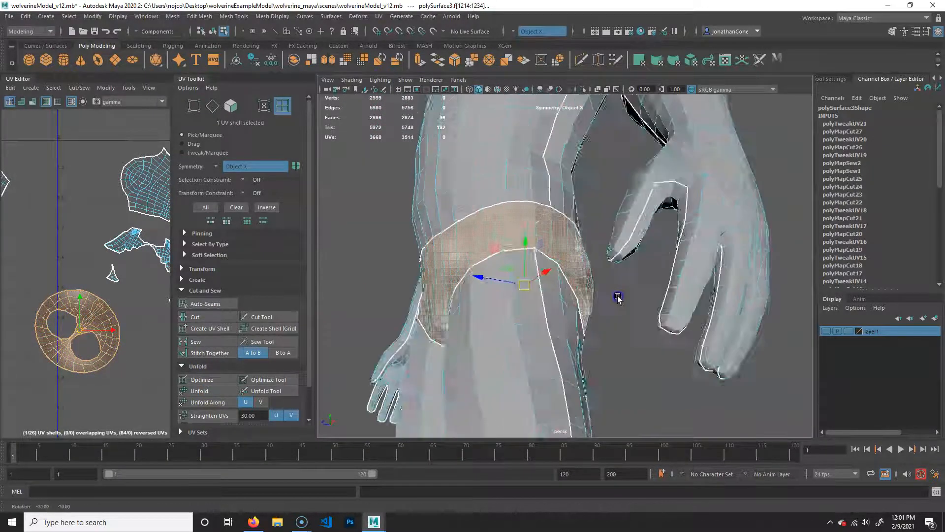
alt+right_drag(546, 290, 595, 302)
alt+drag(595, 302, 599, 310)
right_drag(559, 228, 565, 197)
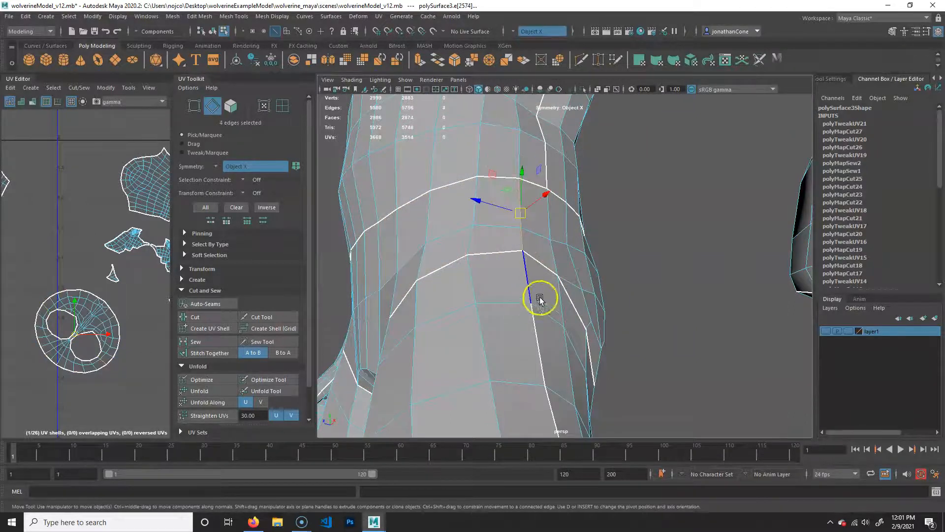
alt+right_drag(540, 298, 451, 276)
alt+drag(452, 276, 452, 278)
alt+drag(605, 278, 511, 276)
alt+right_drag(452, 281, 517, 255)
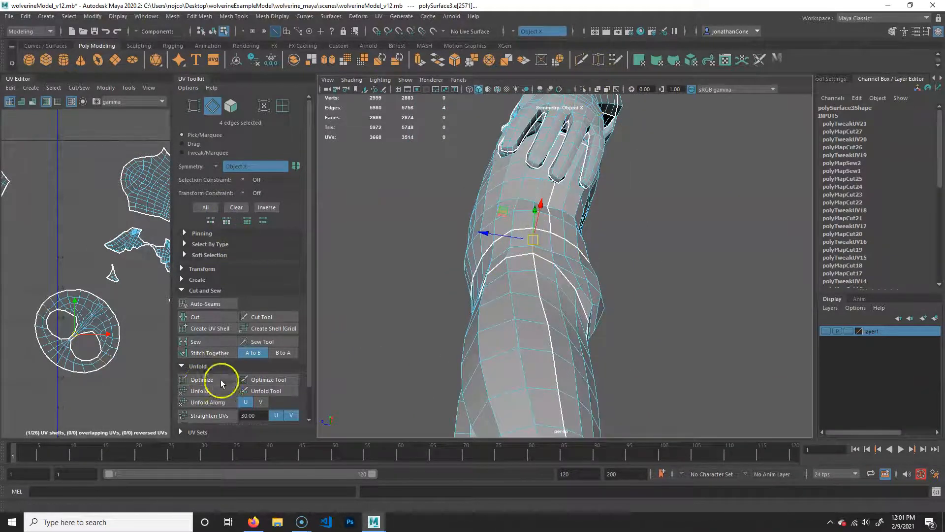
click(204, 320)
Select the side-cut briefs as one UV shell and unfold it again
right_drag(99, 316, 28, 293)
click(99, 313)
click(247, 221)
click(211, 390)
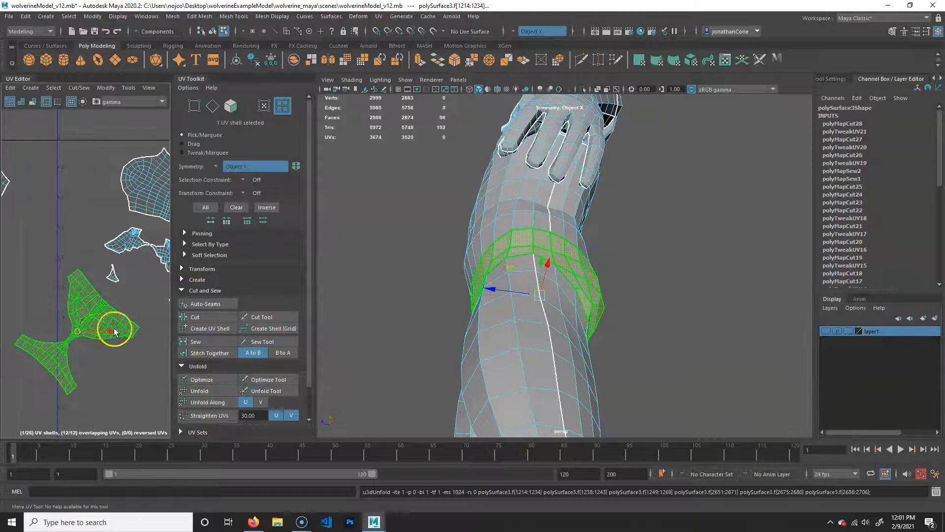
Select the short edges across the narrow crotch strip and cut the UVs to separate the briefs' front and back
alt+drag(429, 346, 492, 301)
alt+right_drag(492, 300, 518, 302)
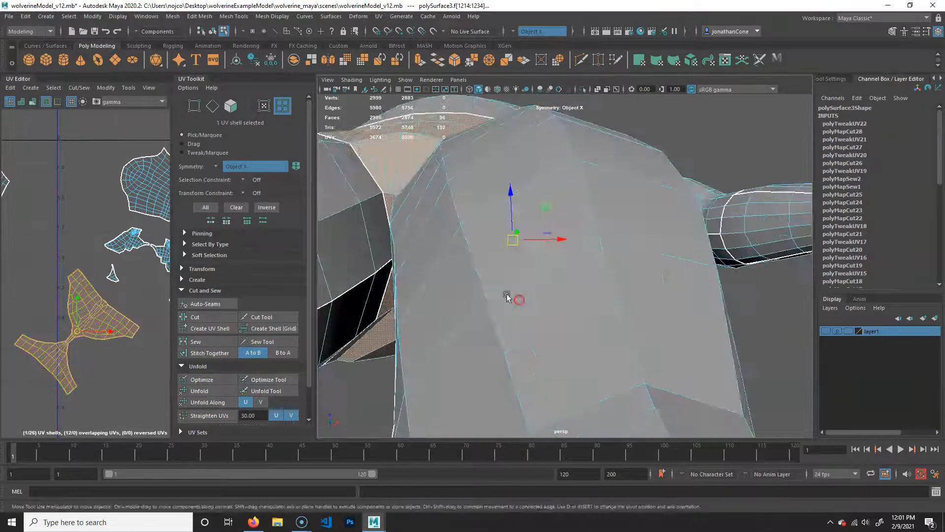
alt+middle_drag(519, 301, 590, 322)
alt+drag(591, 323, 550, 301)
right_drag(528, 264, 603, 288)
right_drag(517, 310, 517, 288)
click(460, 282)
alt+right_drag(461, 282, 414, 276)
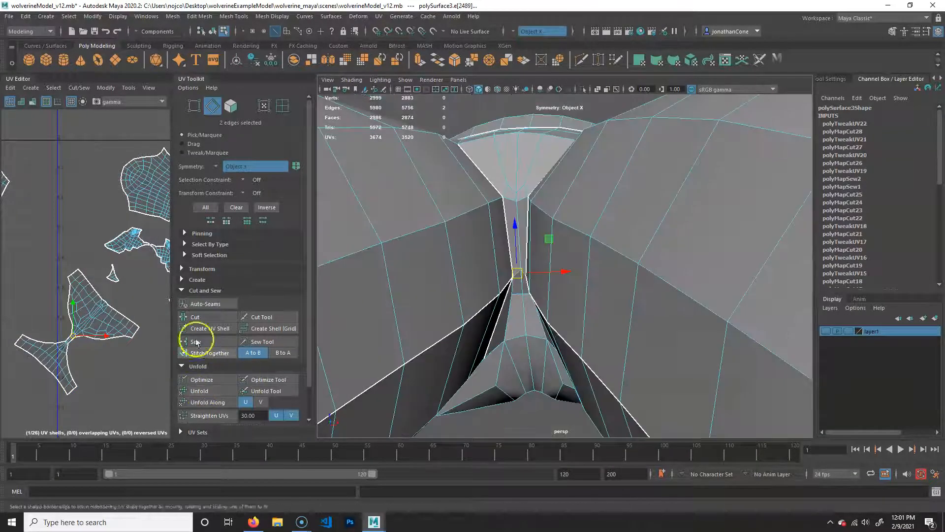
click(197, 318)
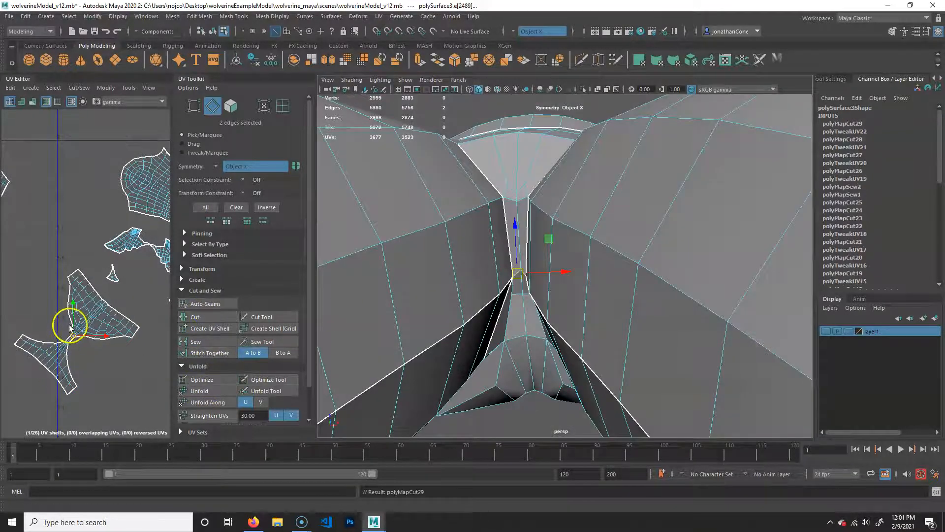
Select the back half of the briefs as a UV shell and unfold it
click(105, 319)
right_drag(86, 333, 106, 316)
click(105, 317)
click(182, 389)
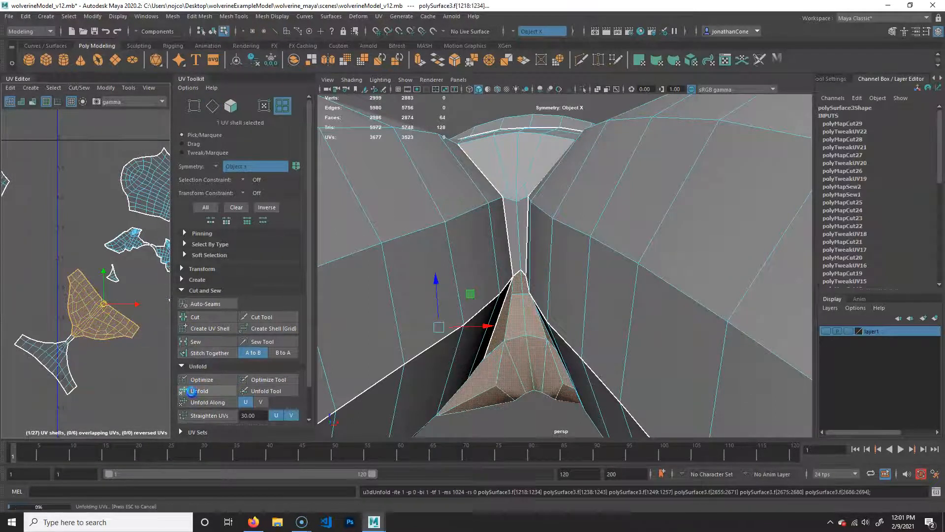
Unfold the front half of the briefs and move its shell sideways, away from the back half
click(42, 350)
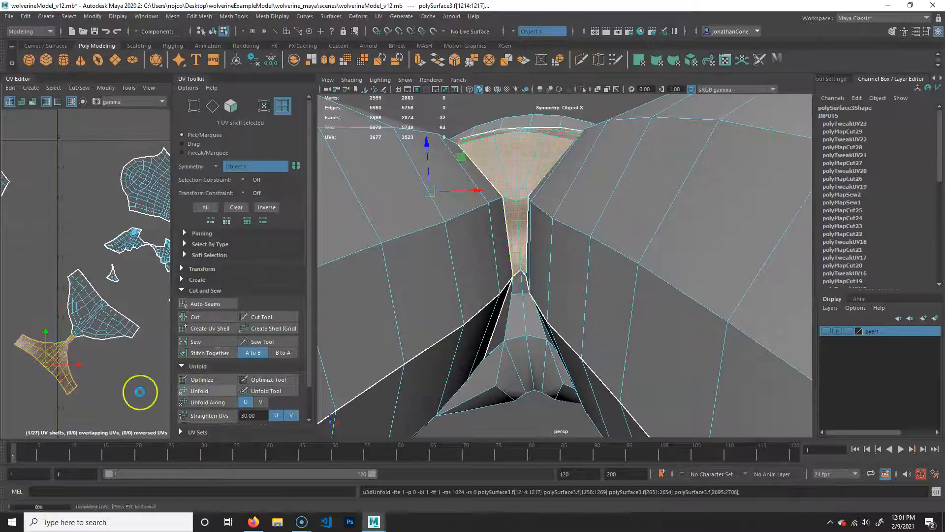
click(66, 348)
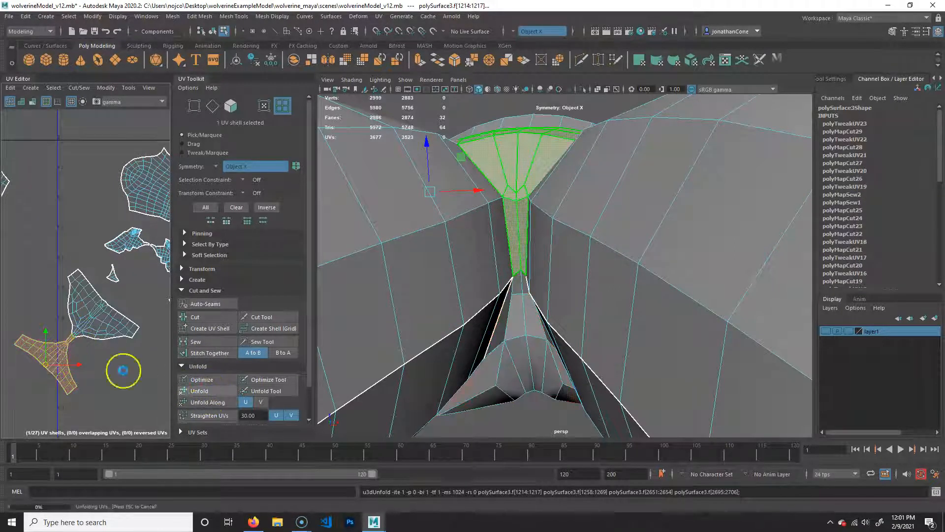
drag(48, 377, 28, 376)
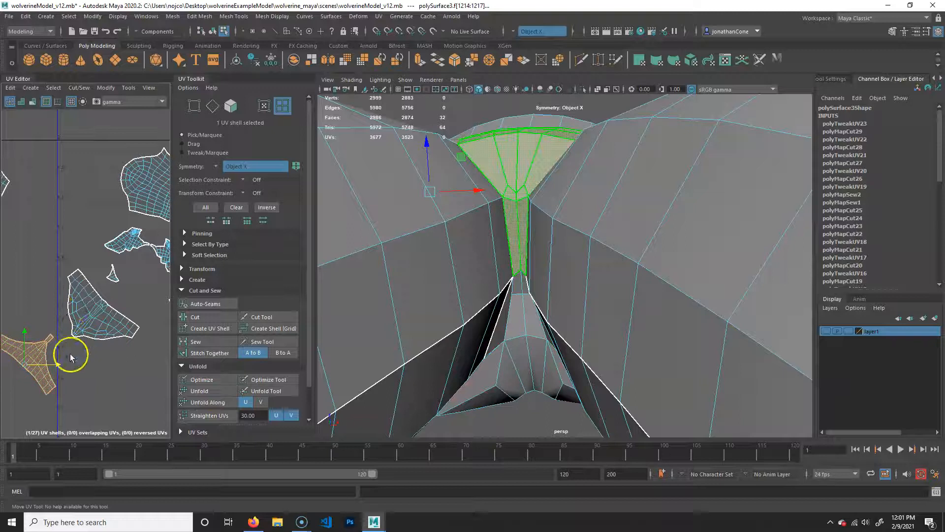
Select the edge loop along the shoulder pad's outer rim and cut the UVs along it
alt+right_drag(552, 340, 531, 262)
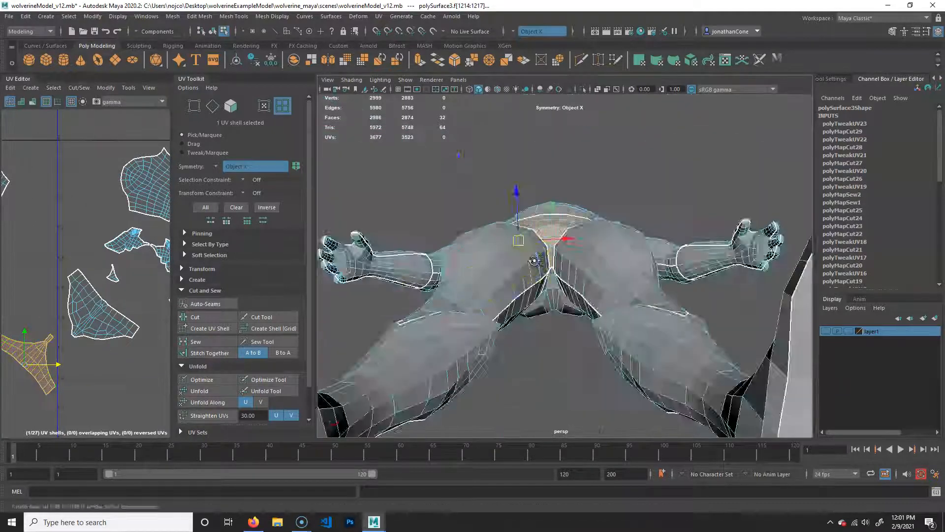
alt+drag(531, 262, 557, 311)
alt+right_drag(557, 311, 559, 315)
alt+middle_drag(559, 315, 527, 378)
alt+drag(527, 378, 561, 367)
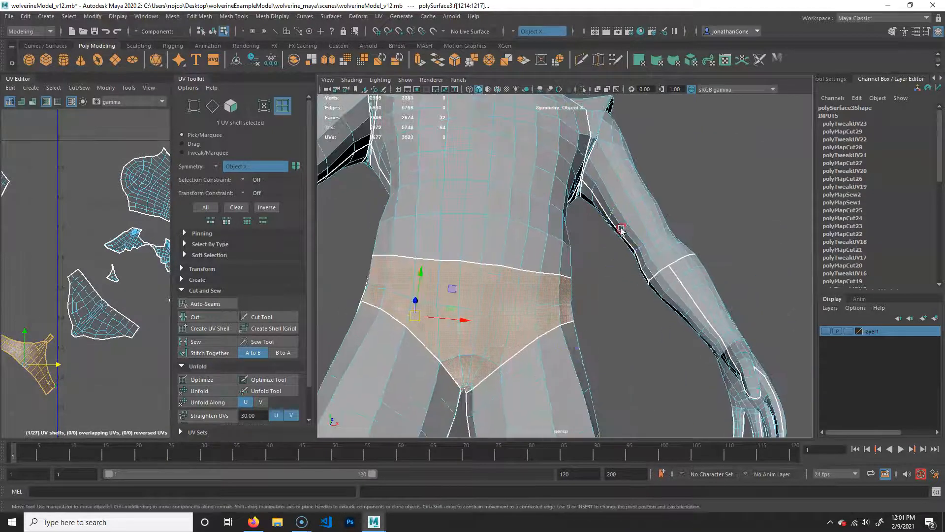
alt+middle_drag(621, 221, 603, 330)
alt+drag(604, 329, 537, 320)
alt+middle_drag(679, 249, 596, 347)
alt+drag(597, 347, 524, 322)
alt+right_drag(571, 321, 581, 316)
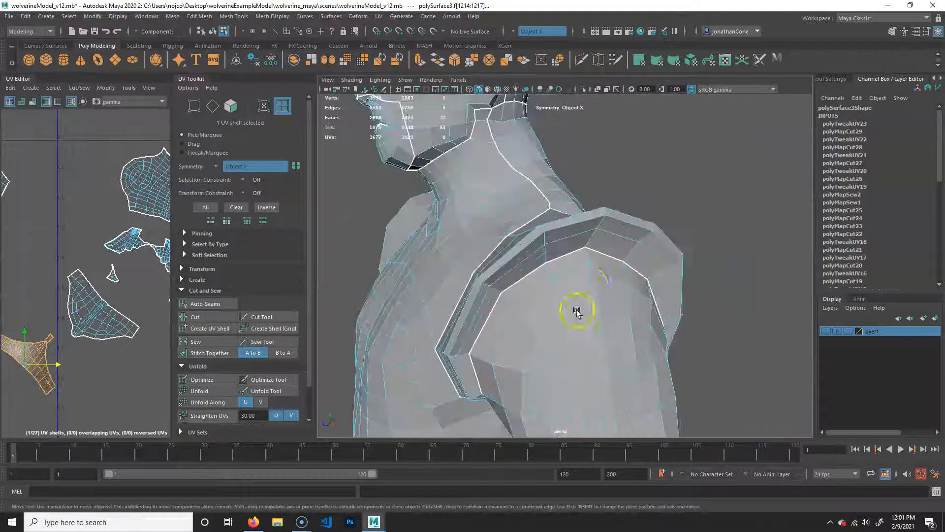
key(F10)
click(581, 222)
double_click(581, 223)
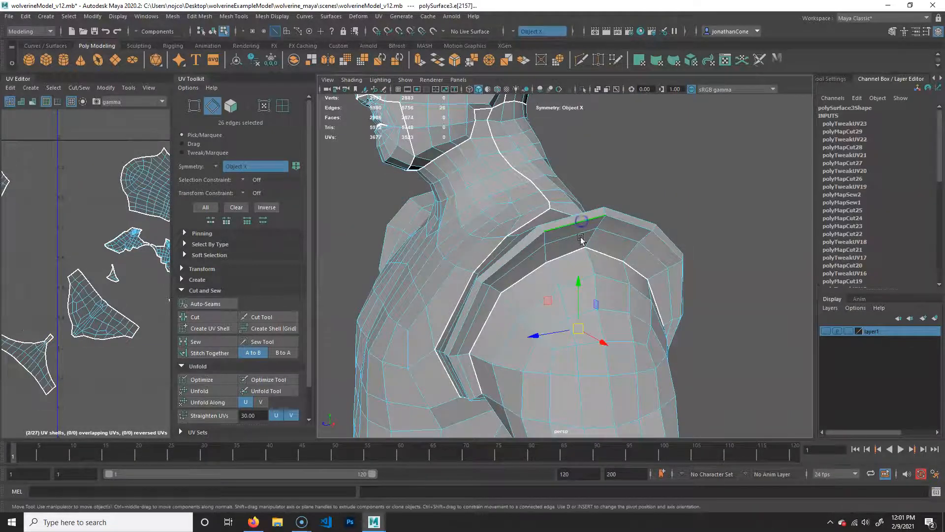
alt+middle_drag(131, 255, 127, 258)
key(f)
alt+middle_drag(85, 315, 112, 296)
alt+right_drag(111, 296, 140, 263)
alt+middle_drag(109, 292, 52, 306)
alt+right_drag(52, 306, 81, 298)
alt+middle_drag(163, 241, 68, 301)
mouse_move(582, 299)
alt+mouse_down()
mouse_move(629, 301)
mouse_move(581, 305)
mouse_move(582, 294)
alt+mouse_up()
alt+drag(351, 351, 534, 274)
alt+right_drag(533, 274, 549, 263)
alt+drag(527, 177, 531, 266)
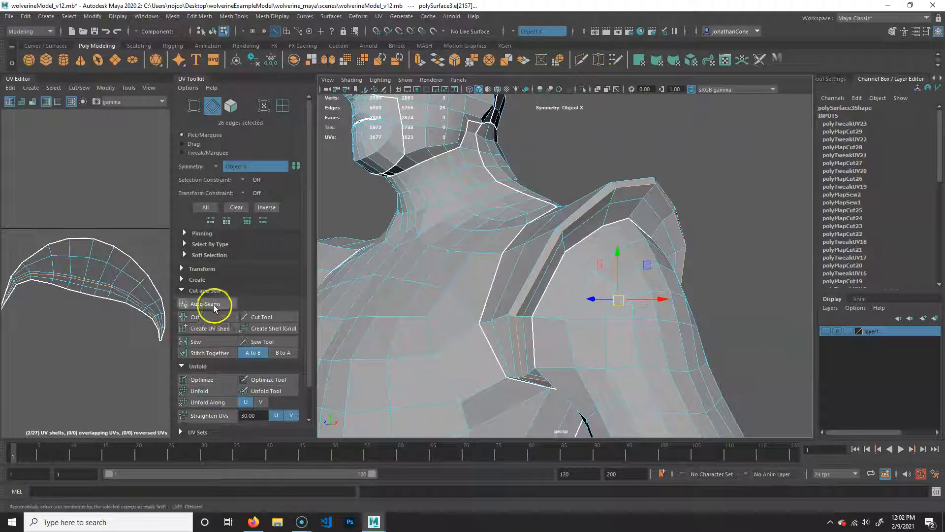
click(213, 318)
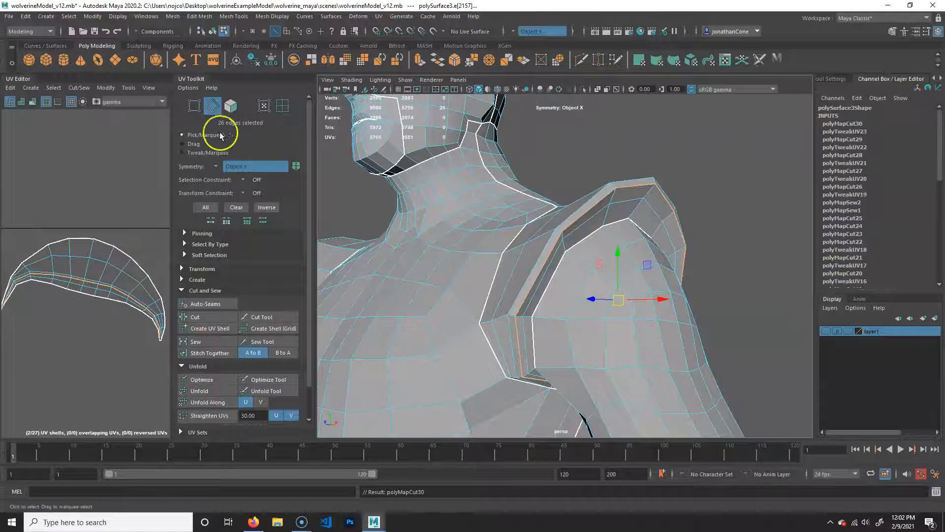
Select the shoulder pad's outer part as a UV shell, move it clear of the underside strip and unfold it
click(282, 106)
click(104, 265)
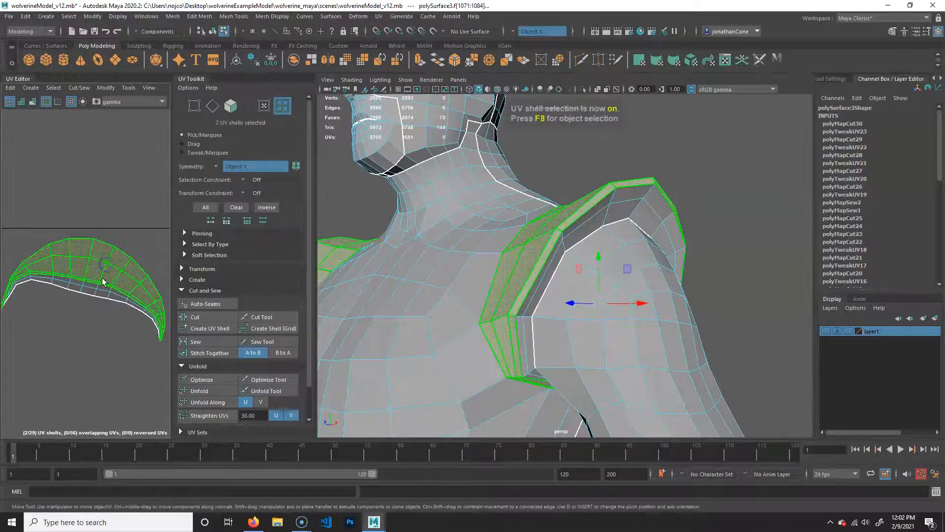
drag(107, 232, 107, 168)
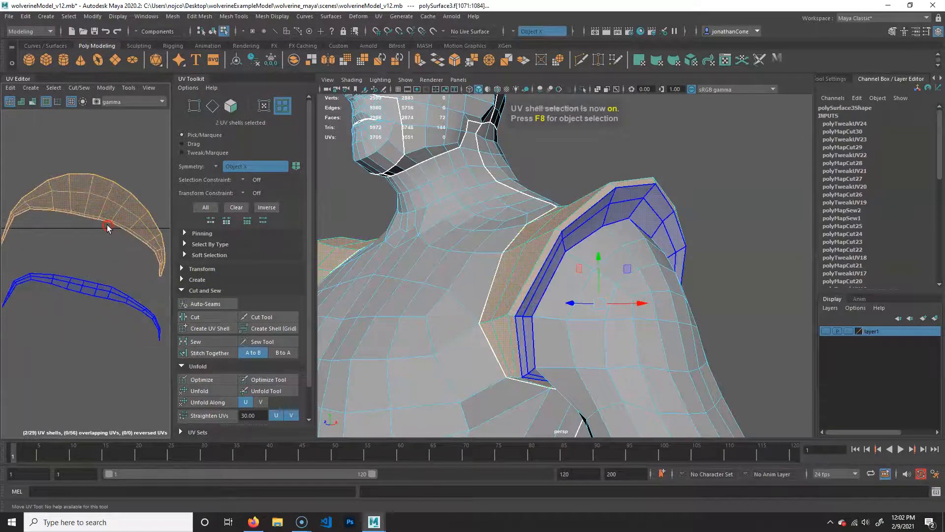
click(209, 396)
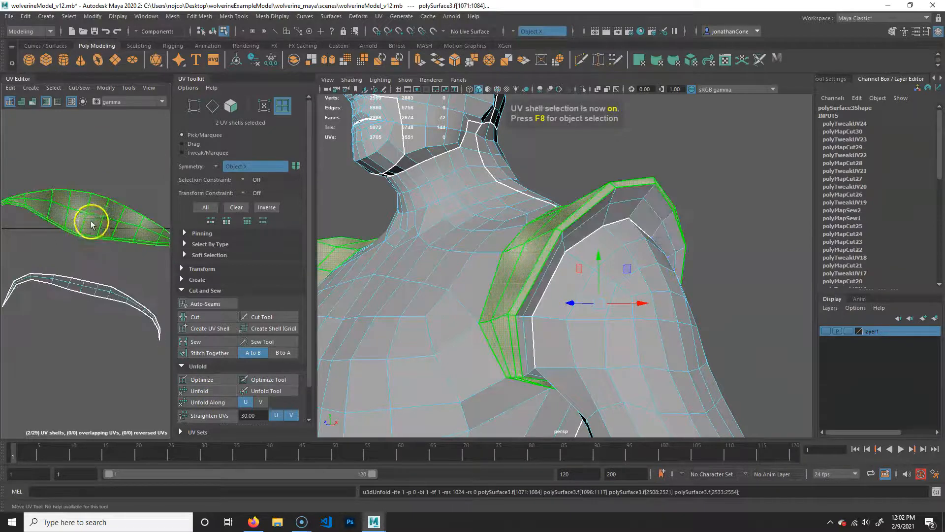
Select the shoulder pad's curved underside strip as a UV shell and unfold it
click(107, 284)
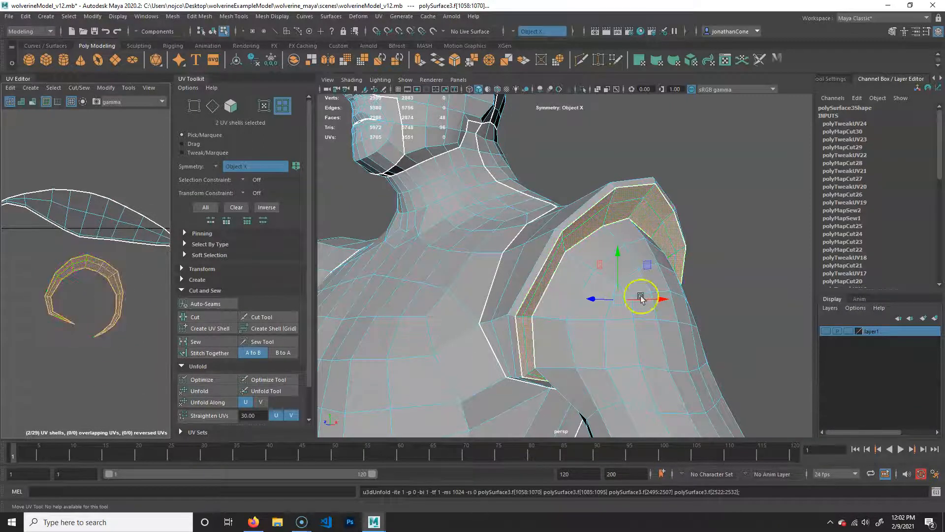
alt+drag(650, 271, 546, 250)
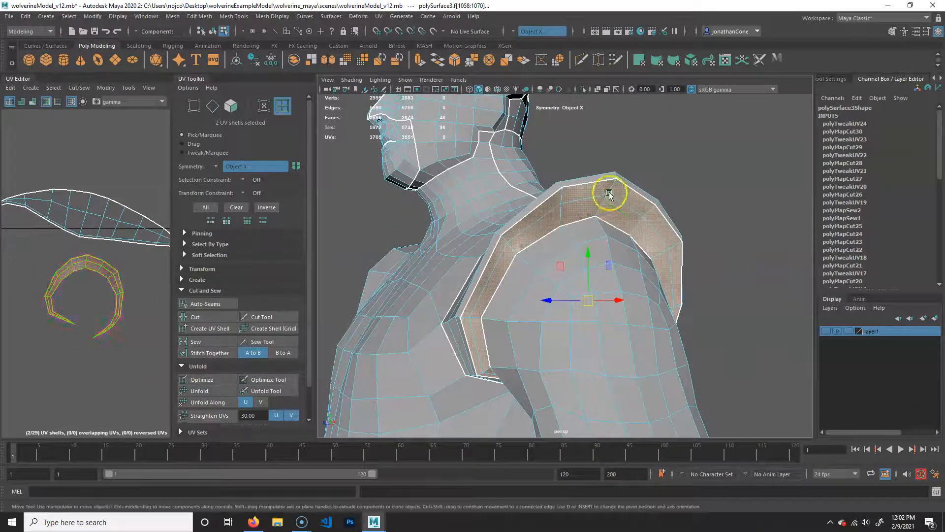
alt+drag(599, 199, 603, 218)
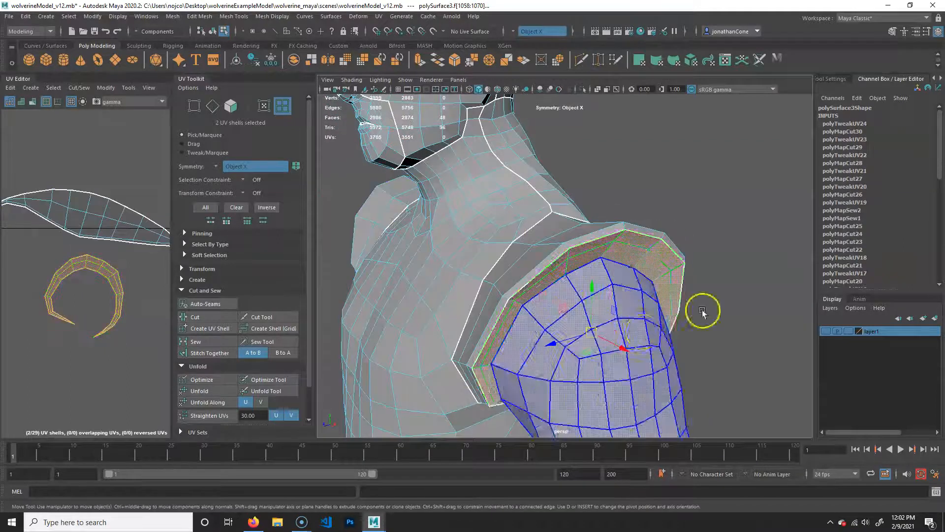
Examine the pointed fins at the top of the boot, picking individual edges along them
scroll(643, 332, down, 5)
alt+drag(601, 342, 627, 289)
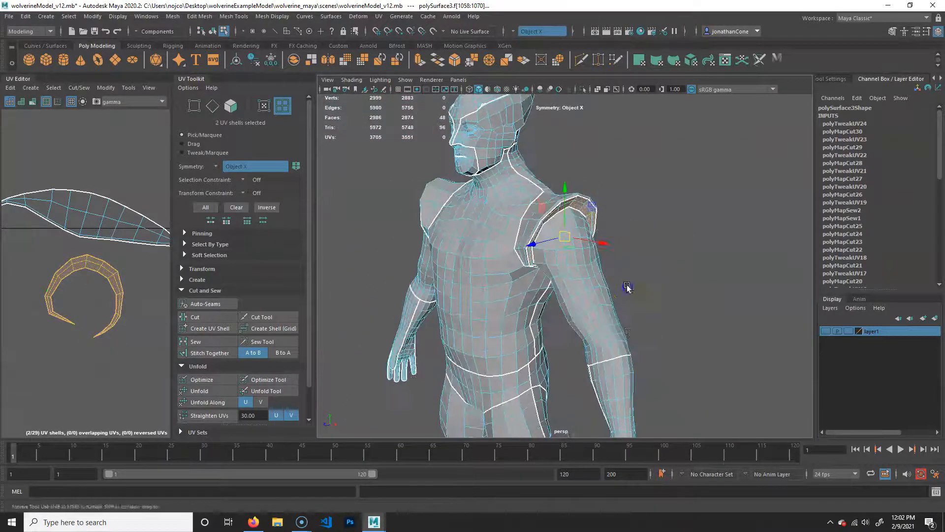
alt+middle_drag(629, 363, 626, 161)
alt+middle_drag(622, 335, 618, 254)
alt+drag(617, 254, 606, 285)
alt+right_drag(606, 285, 580, 340)
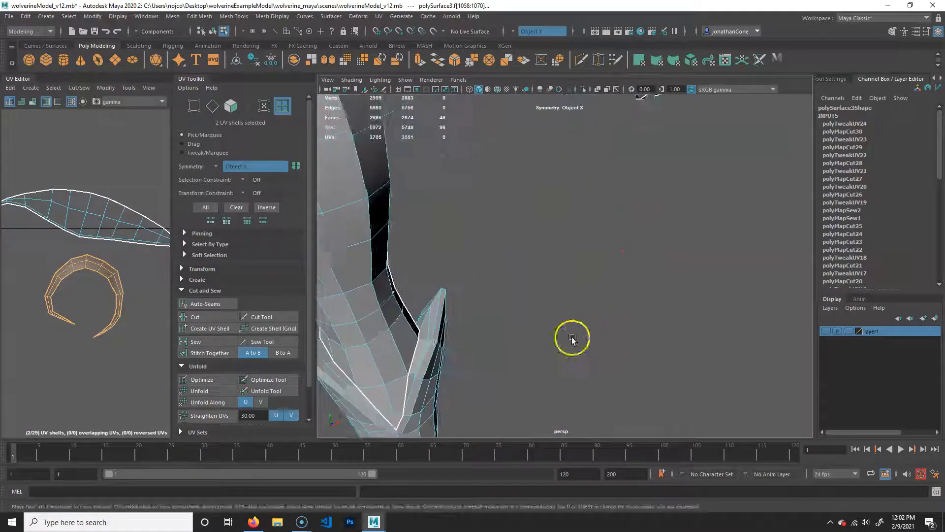
alt+drag(580, 340, 477, 323)
alt+middle_drag(477, 323, 515, 323)
alt+drag(515, 322, 613, 329)
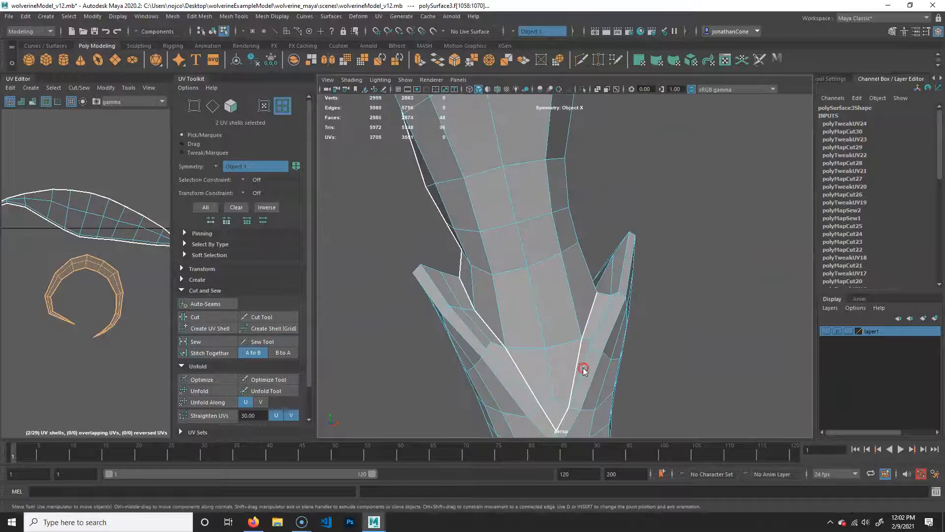
right_drag(582, 250, 584, 311)
right_drag(581, 231, 582, 227)
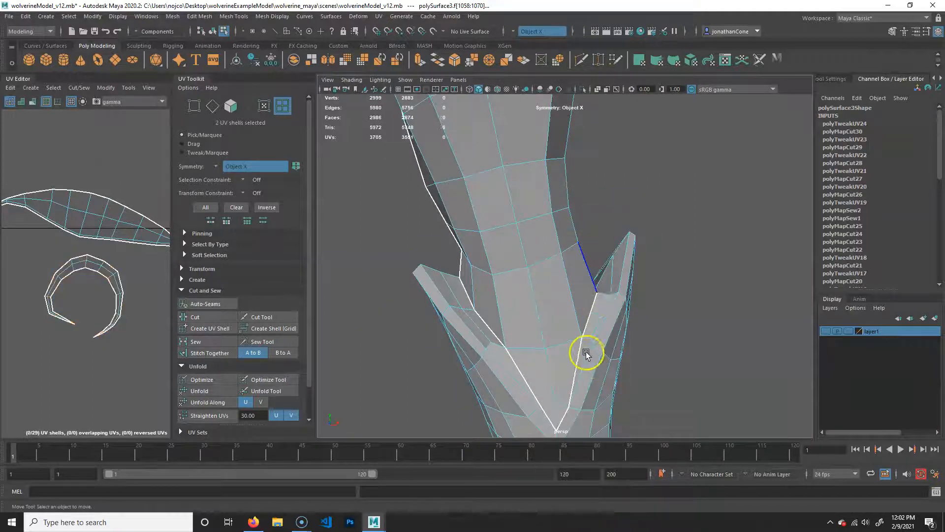
click(585, 358)
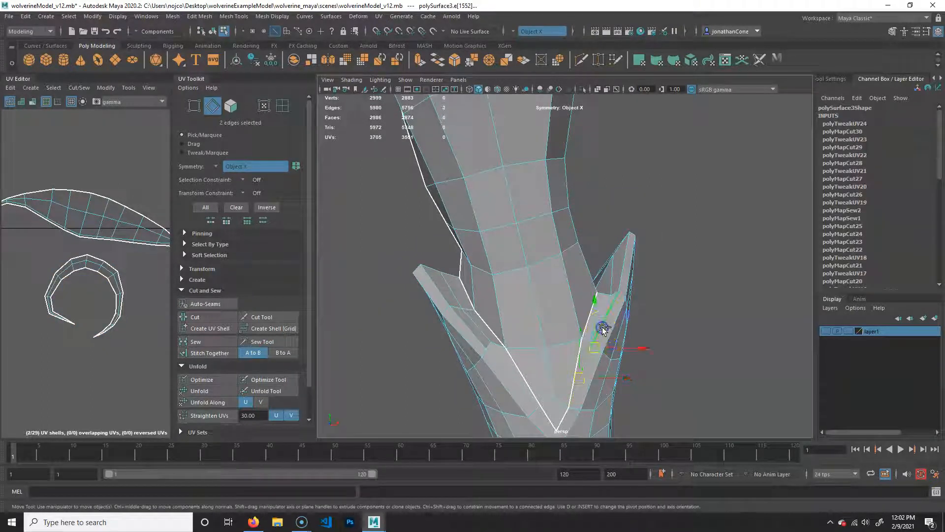
key(q)
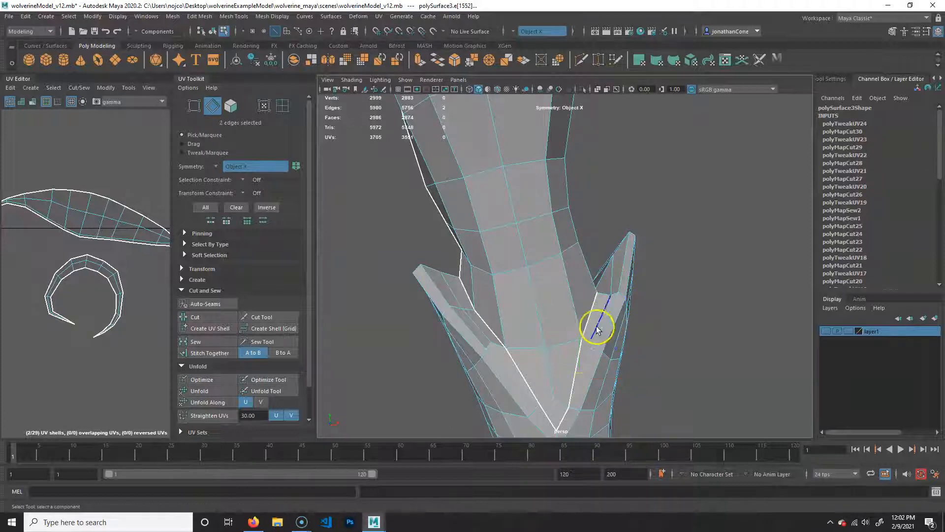
alt+drag(613, 293, 617, 232)
right_drag(623, 276, 618, 227)
click(625, 230)
Locate the picked fin edge in the UV layout and examine the boot shell's rounded lobes around it
alt+middle_drag(93, 316, 105, 314)
key(f)
alt+right_drag(143, 308, 117, 284)
alt+middle_drag(118, 284, 129, 261)
alt+right_drag(110, 290, 78, 339)
alt+middle_drag(78, 339, 23, 381)
alt+middle_drag(97, 352, 30, 363)
alt+right_drag(29, 364, 118, 338)
alt+middle_drag(118, 338, 31, 352)
alt+right_drag(31, 352, 77, 344)
mouse_move(77, 344)
alt+middle_down()
mouse_move(58, 344)
mouse_move(76, 327)
alt+middle_up()
alt+right_drag(76, 327, 91, 327)
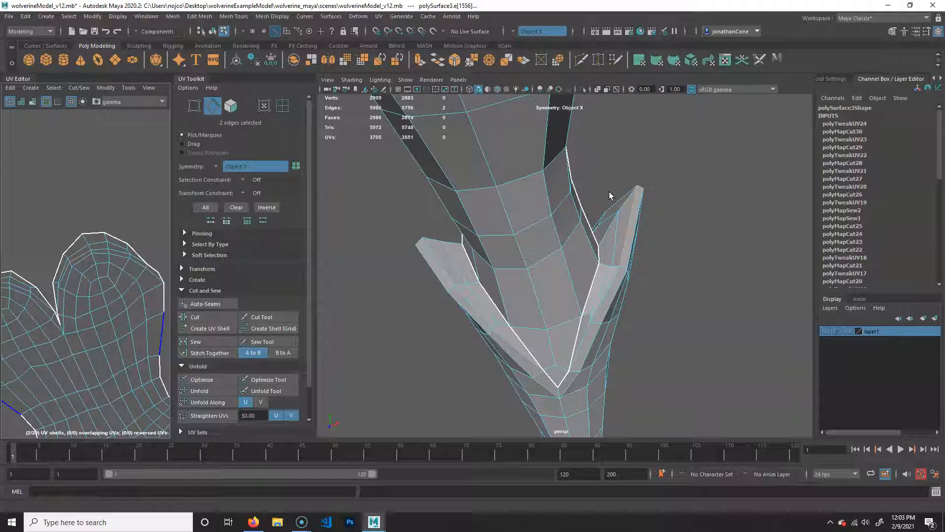
Select the edges along the inner rim of both boot fins and cut the UVs to separate their inner faces
mouse_move(601, 285)
alt+mouse_down()
mouse_move(616, 295)
mouse_move(614, 280)
mouse_move(589, 274)
mouse_move(576, 285)
mouse_move(601, 296)
alt+mouse_up()
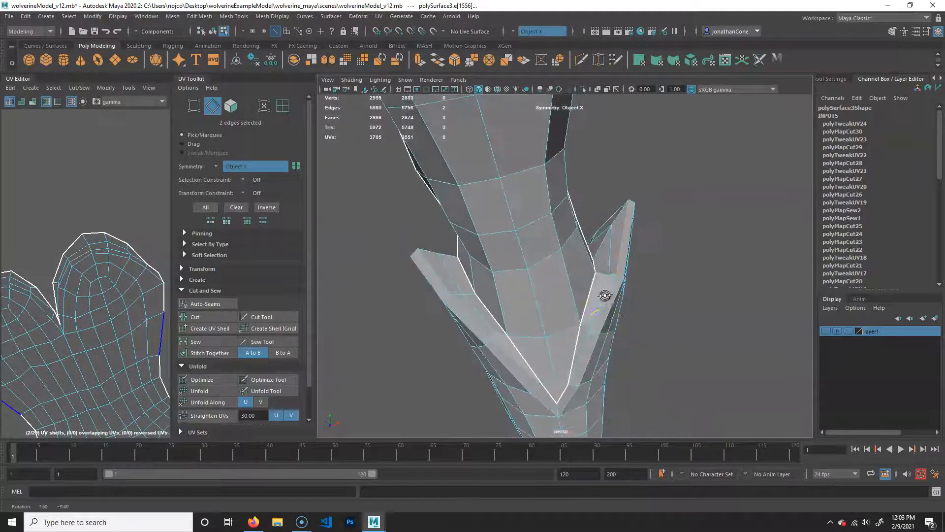
click(594, 318)
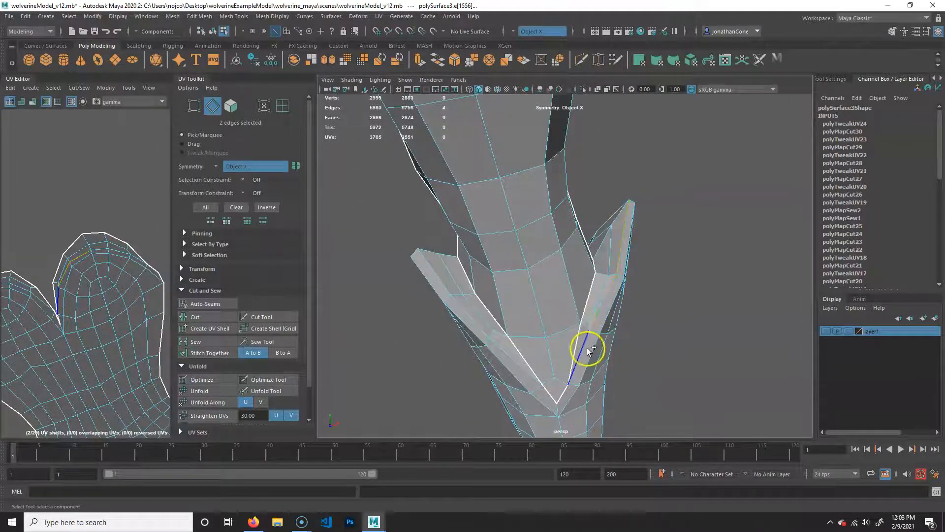
shift+click(513, 370)
shift+click(478, 321)
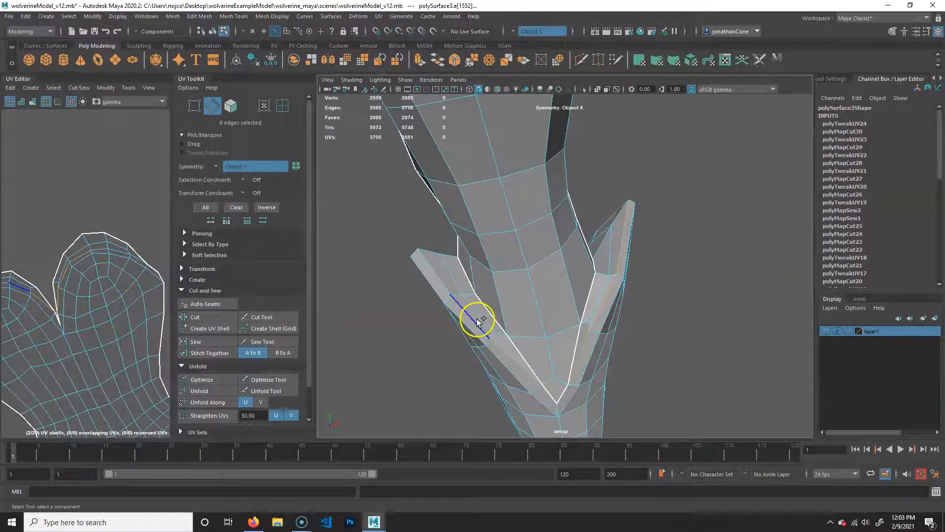
alt+drag(663, 249, 433, 258)
shift+click(429, 325)
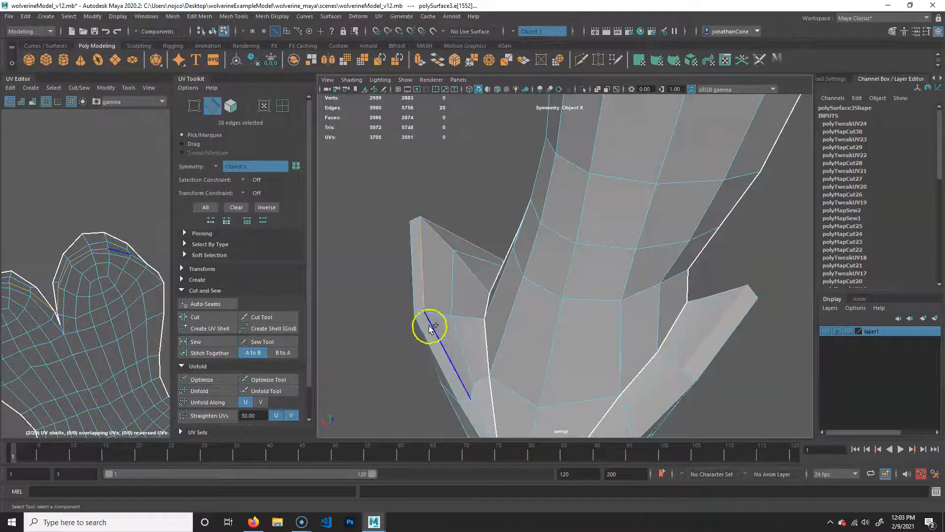
alt+drag(509, 422, 492, 327)
shift+click(452, 321)
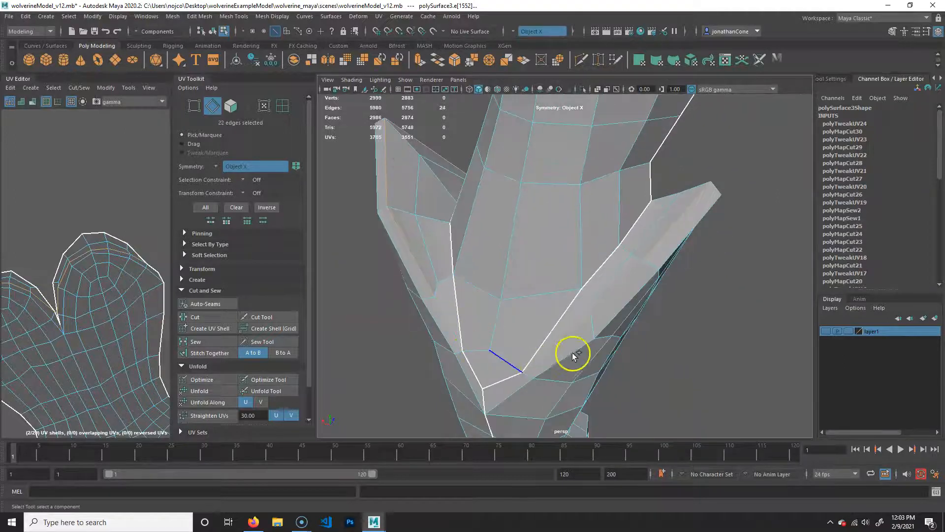
alt+drag(595, 327, 612, 338)
shift+click(617, 336)
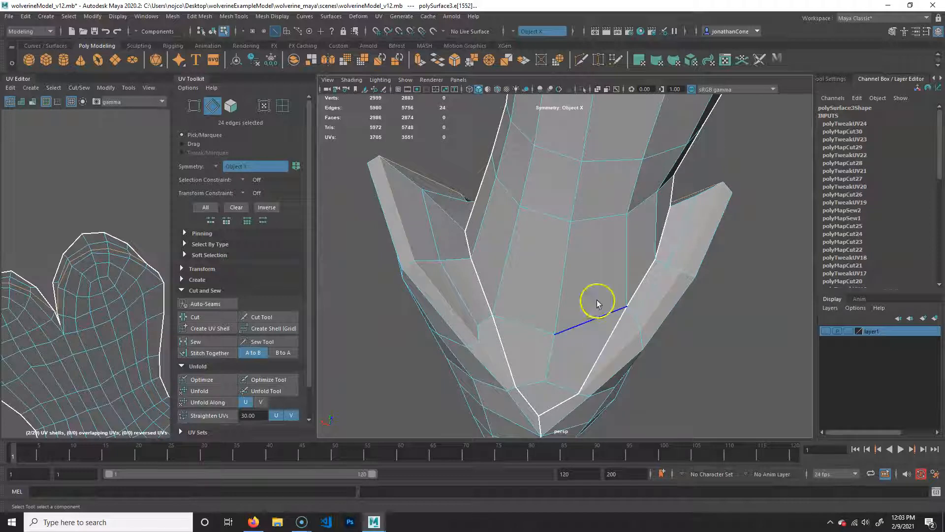
click(204, 318)
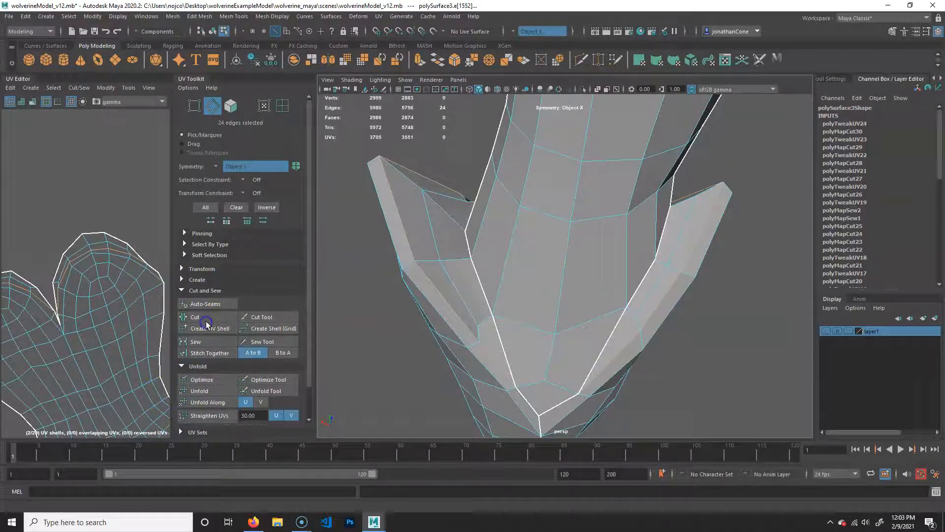
Select the fins' inner faces as UV shells, move them clear of the boot shell and unfold them
click(283, 105)
click(98, 244)
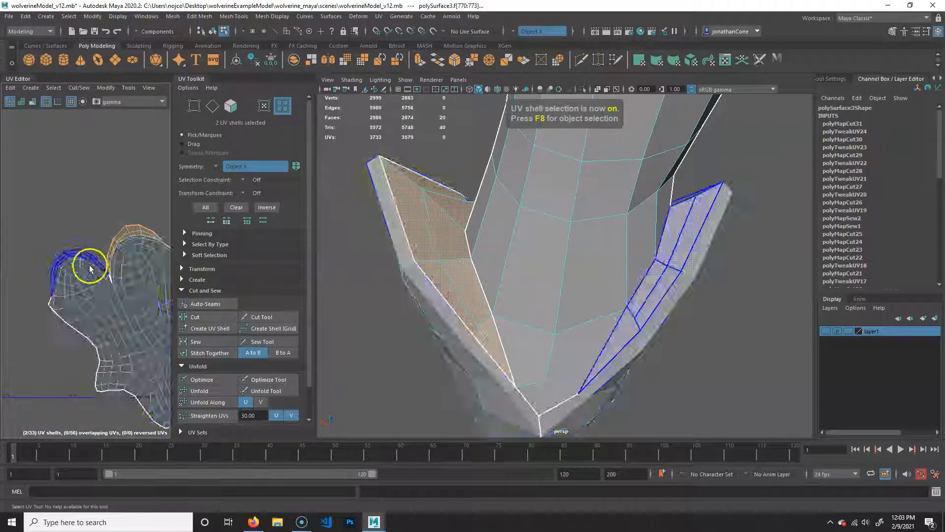
shift+click(111, 271)
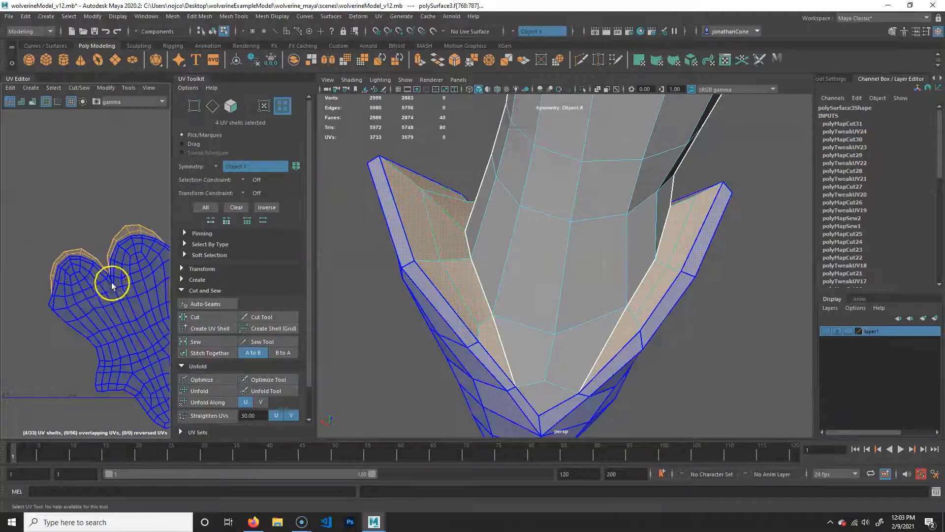
key(w)
scroll(46, 272, down, 2)
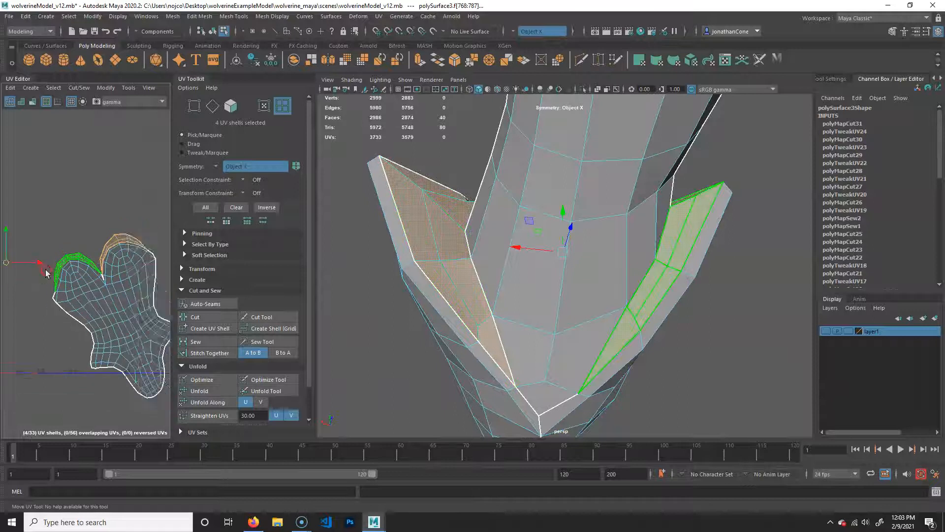
alt+middle_drag(45, 270, 70, 264)
drag(33, 227, 33, 190)
click(215, 390)
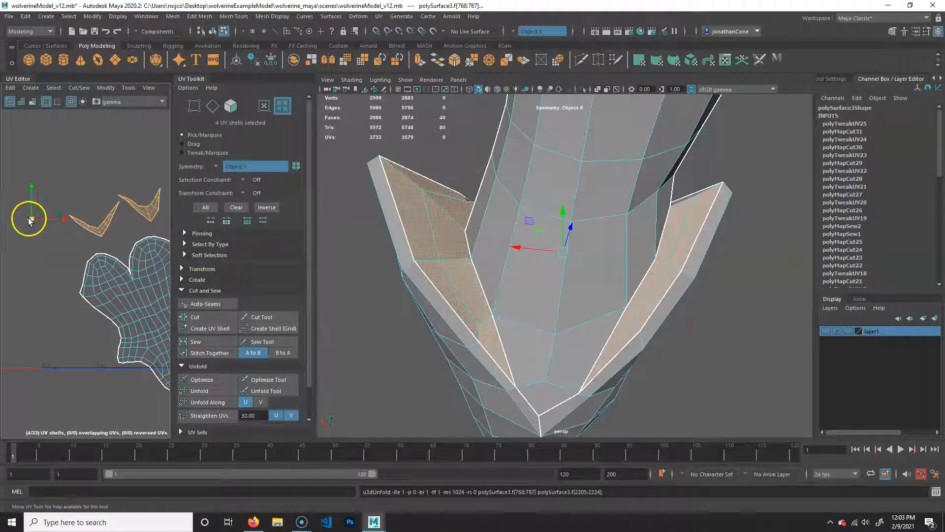
drag(28, 217, 12, 167)
Select the main boot as a UV shell and unfold it
click(131, 322)
alt+middle_drag(149, 276, 82, 252)
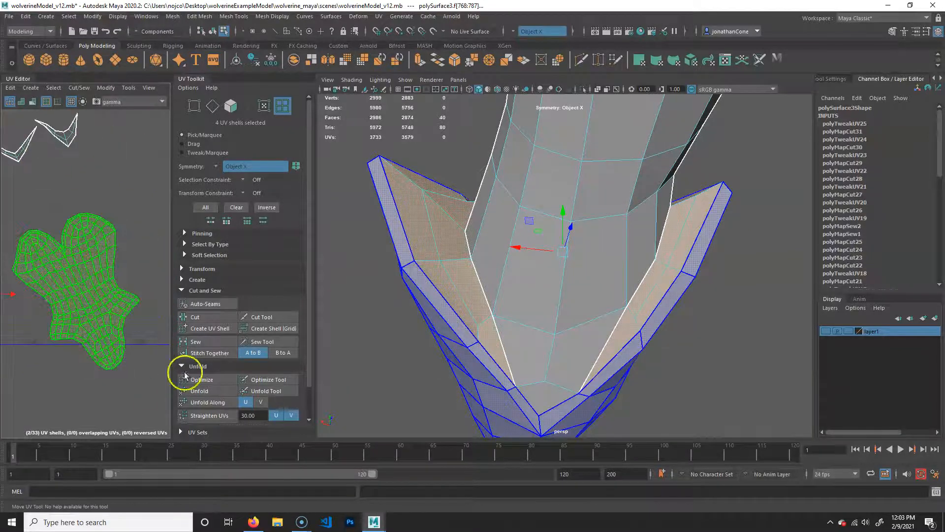
click(202, 391)
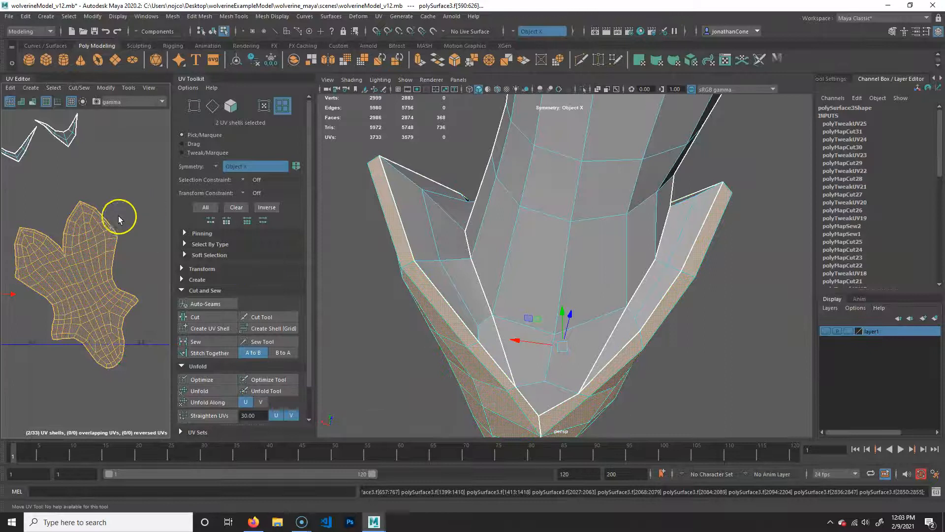
Widen the UV Editor and turn on the checker map display
alt+drag(741, 301, 658, 274)
alt+right_drag(658, 274, 607, 273)
mouse_move(607, 272)
alt+mouse_down()
mouse_move(622, 266)
mouse_move(604, 277)
mouse_move(633, 291)
mouse_move(590, 274)
alt+mouse_up()
click(501, 136)
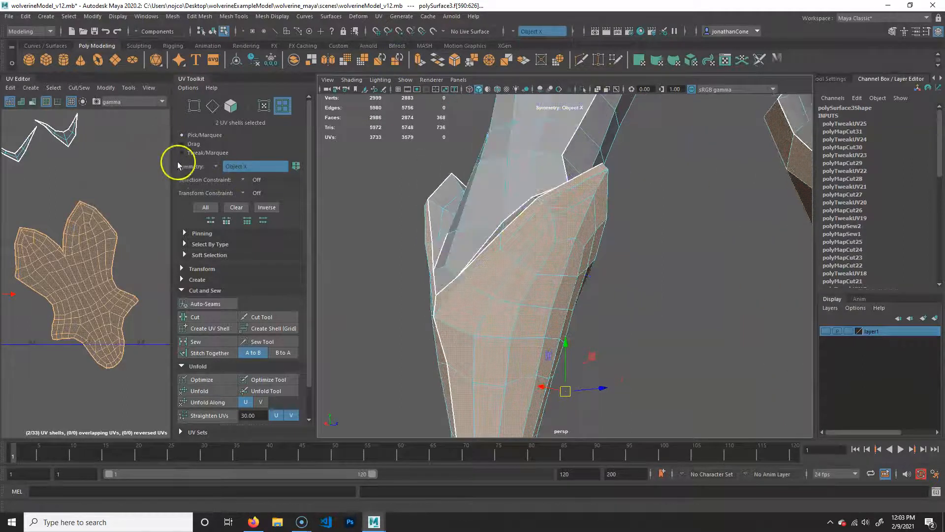
drag(171, 166, 529, 177)
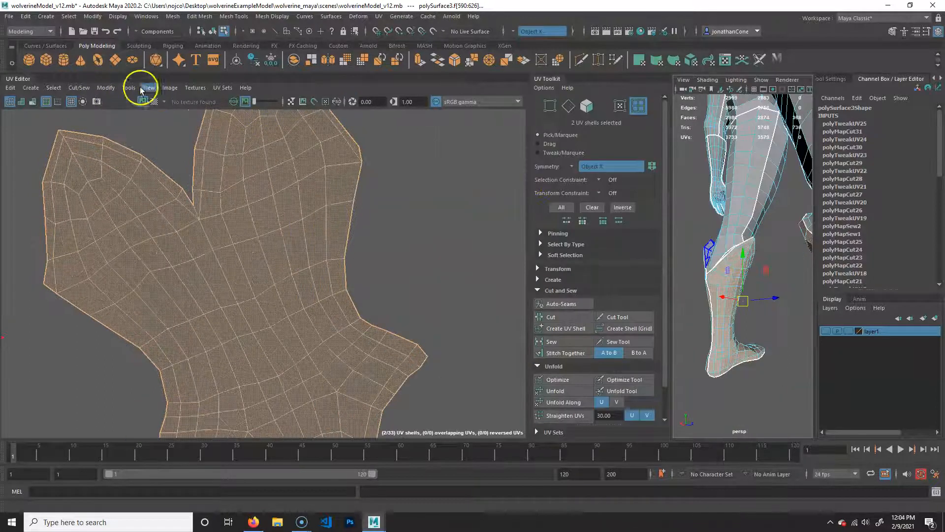
click(156, 102)
Switch to object selection, select the model and inspect the checker pattern on the leg for distortion
alt+drag(709, 287, 744, 328)
alt+right_drag(744, 328, 699, 300)
alt+drag(795, 291, 725, 294)
alt+right_drag(725, 294, 783, 277)
click(743, 253)
mouse_move(750, 250)
right_down()
mouse_move(730, 246)
mouse_move(747, 253)
mouse_move(761, 241)
right_up()
click(744, 260)
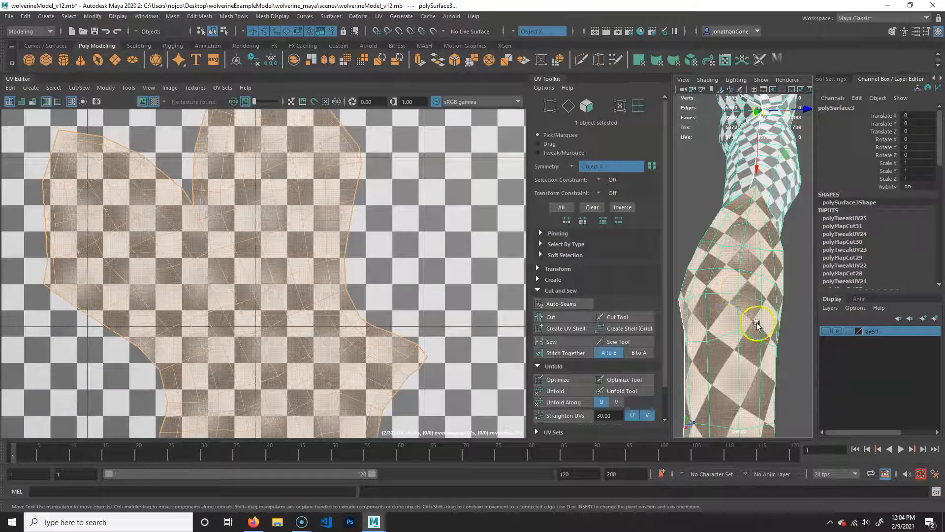
Frame the whole character in the viewport and turn off the checker map display
scroll(757, 324, down, 8)
alt+drag(780, 354, 754, 324)
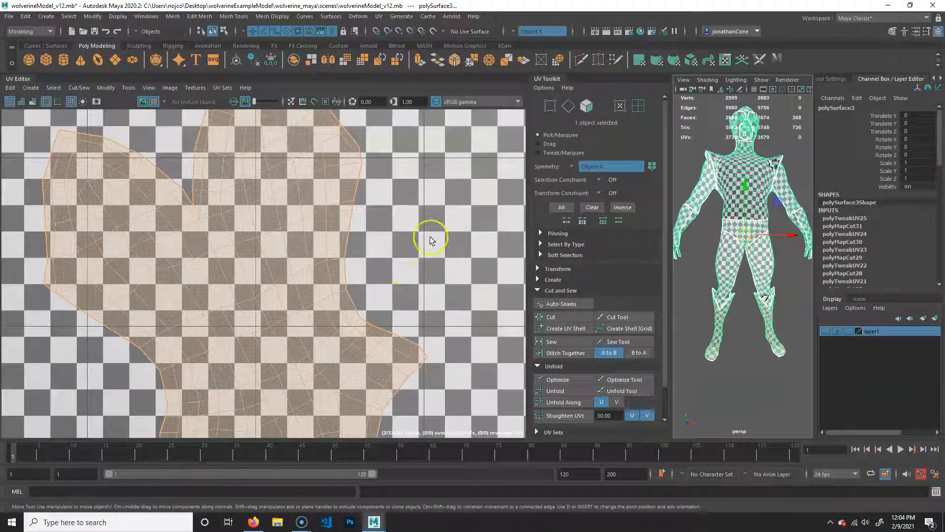
click(154, 101)
scroll(401, 311, down, 2)
scroll(347, 311, down, 6)
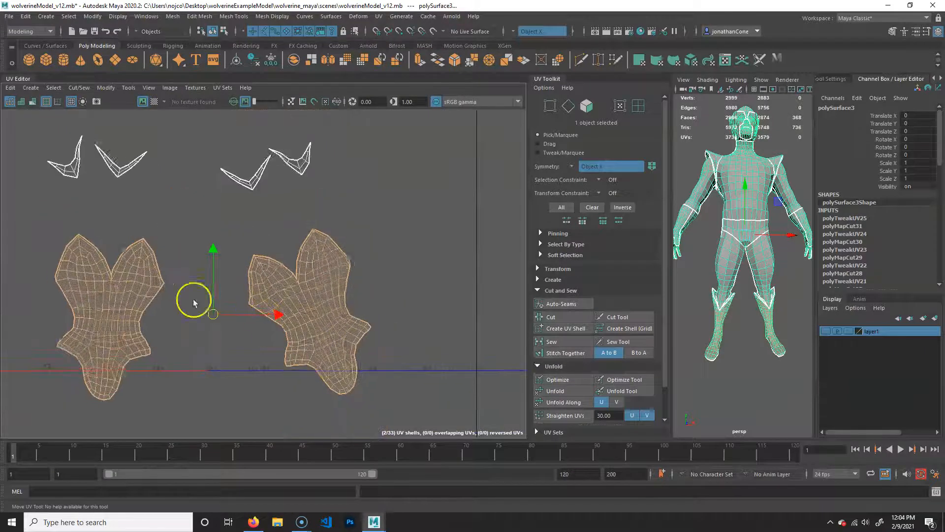
Examine how all the UV shells are spread across the UV tiles, enlarging the 3D viewport beside the UV Editor
scroll(186, 312, down, 1)
alt+middle_drag(302, 239, 299, 432)
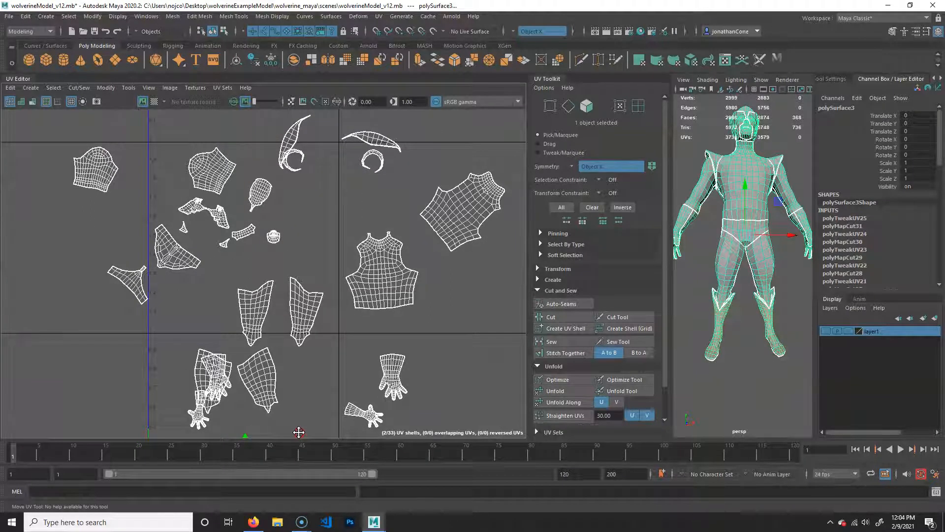
alt+middle_drag(450, 376, 408, 234)
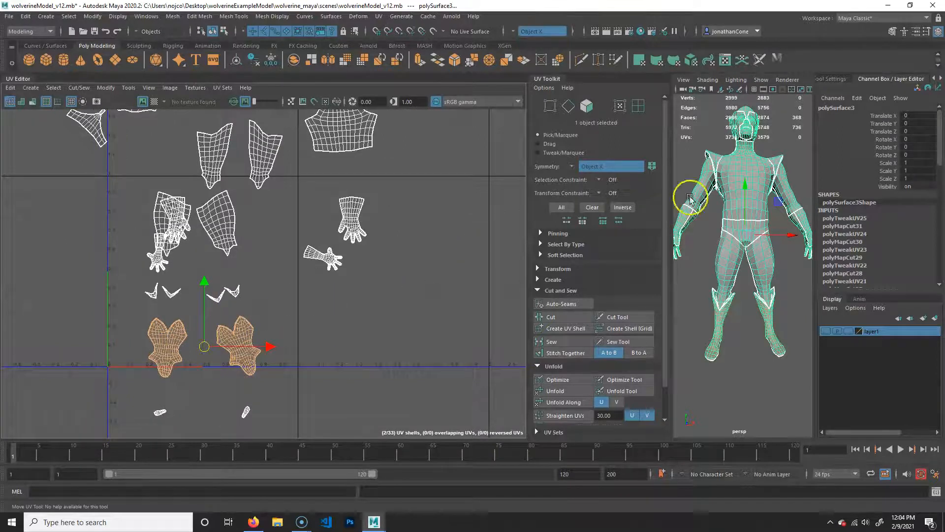
alt+drag(761, 313, 761, 348)
alt+middle_drag(332, 232, 347, 242)
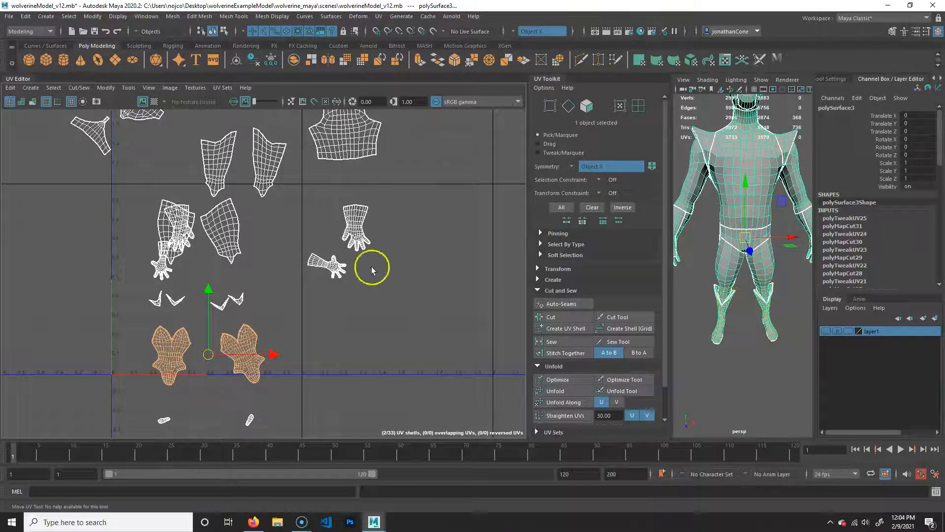
alt+middle_drag(323, 182, 321, 247)
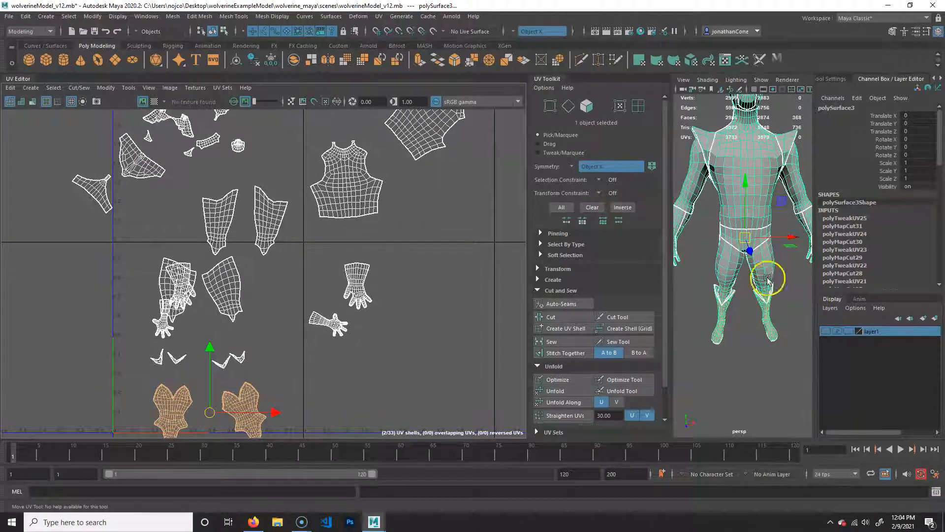
alt+middle_drag(274, 209, 287, 320)
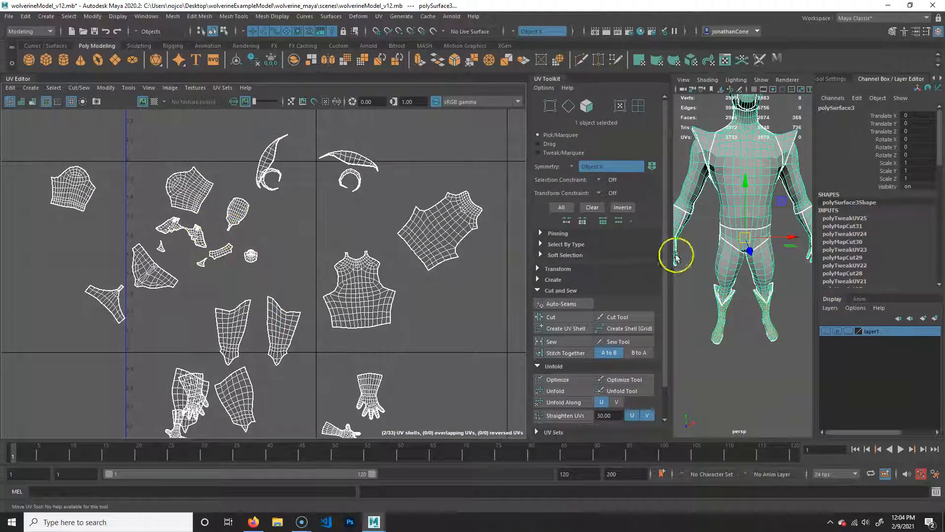
drag(670, 264, 497, 265)
scroll(407, 331, down, 2)
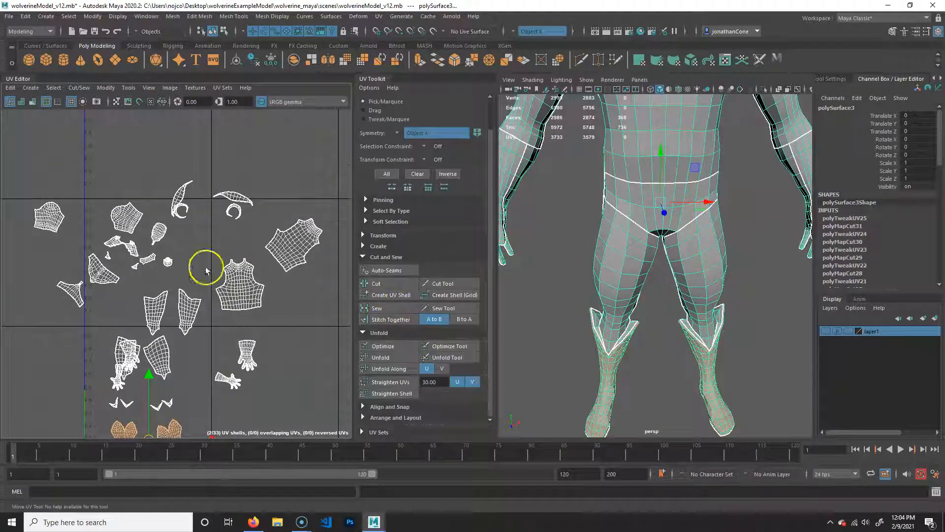
alt+middle_drag(201, 291, 204, 157)
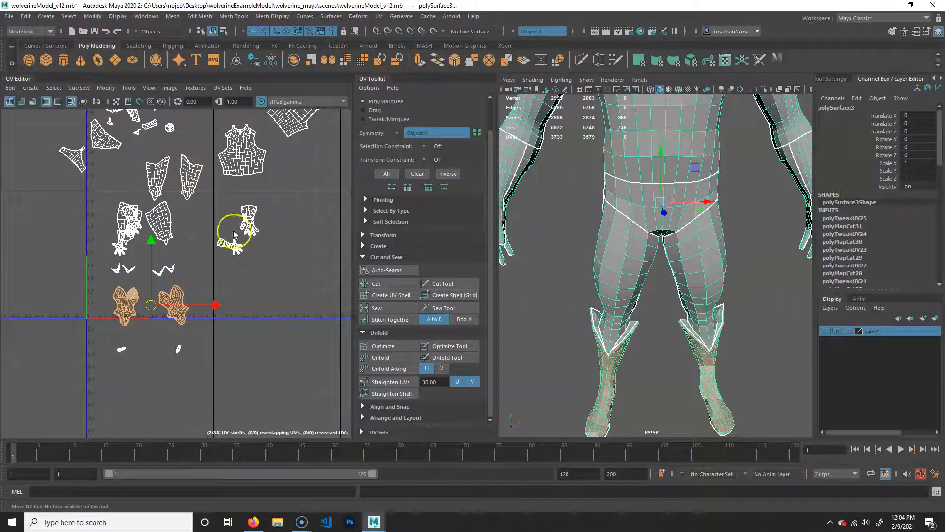
alt+middle_drag(303, 239, 186, 249)
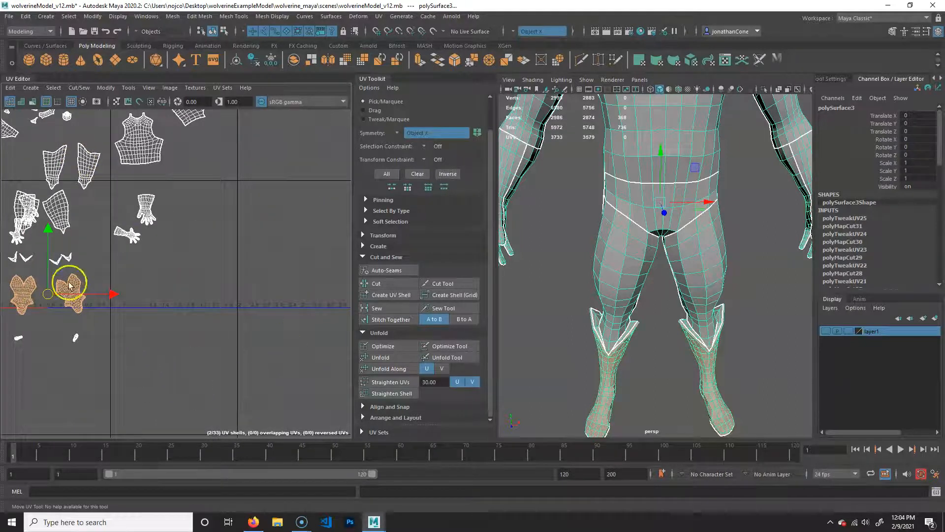
alt+middle_drag(68, 285, 219, 280)
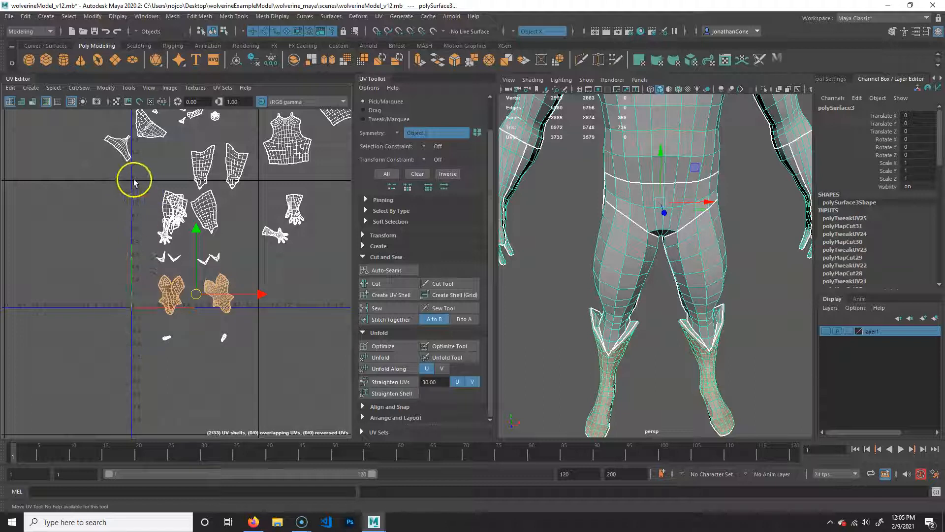
alt+middle_drag(280, 276, 275, 304)
scroll(172, 315, up, 3)
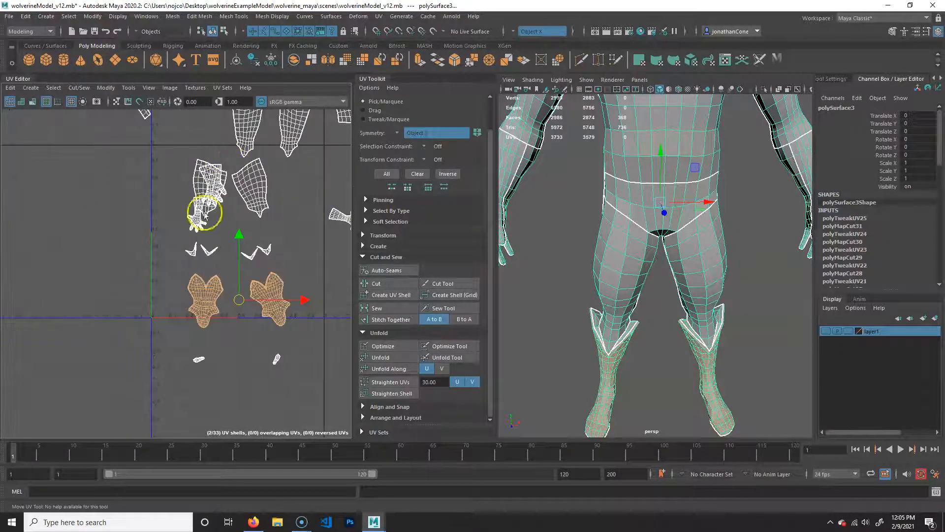
alt+middle_drag(238, 228, 223, 234)
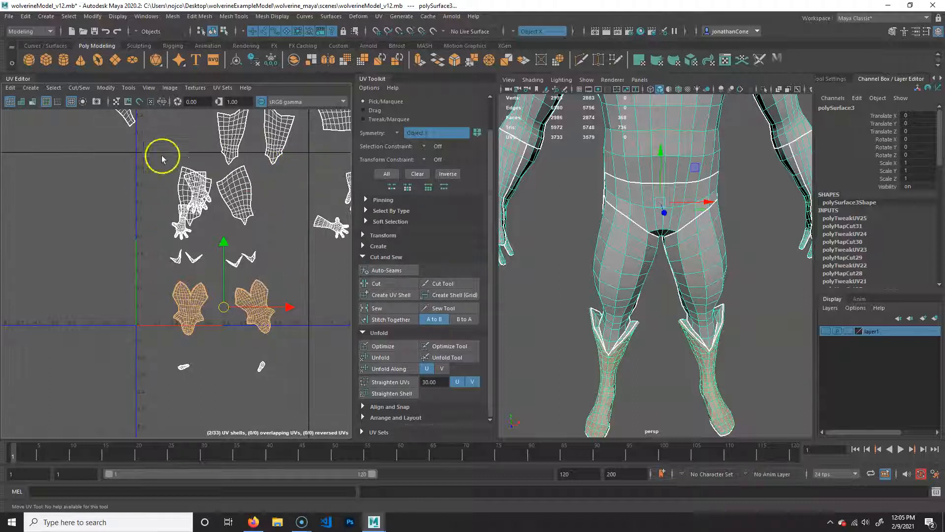
alt+middle_drag(289, 291, 162, 270)
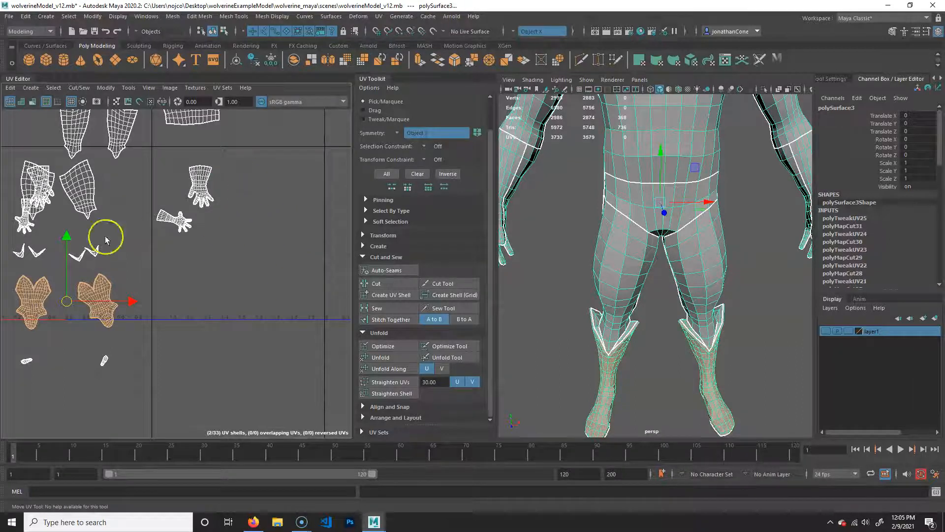
alt+middle_drag(186, 231, 201, 231)
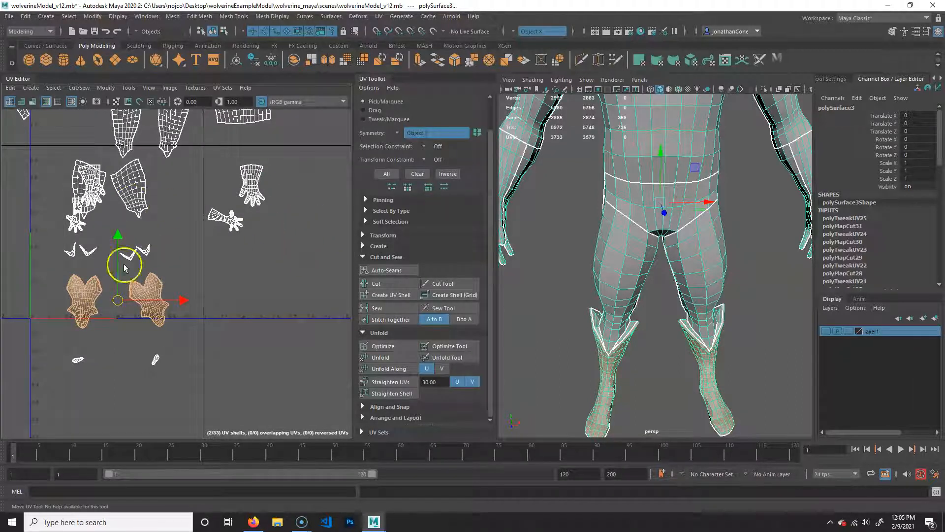
alt+middle_drag(305, 261, 190, 263)
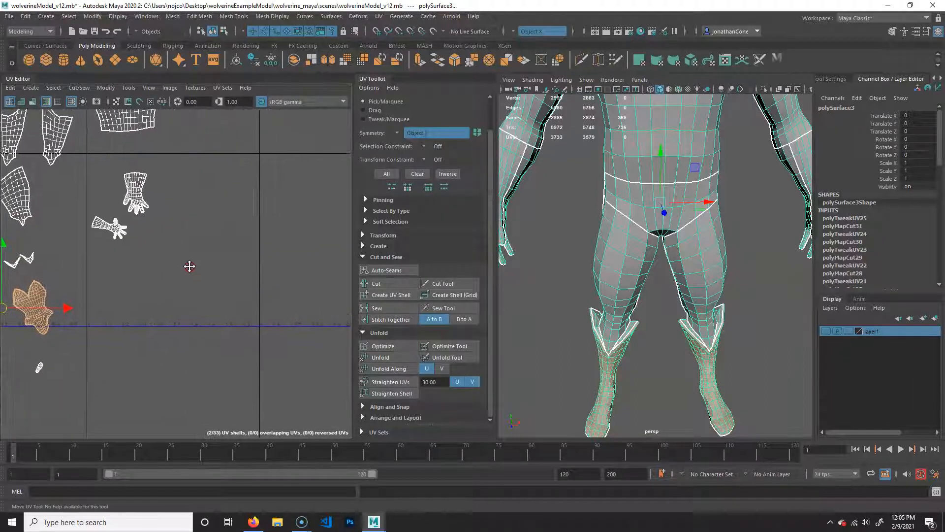
alt+middle_drag(104, 251, 303, 257)
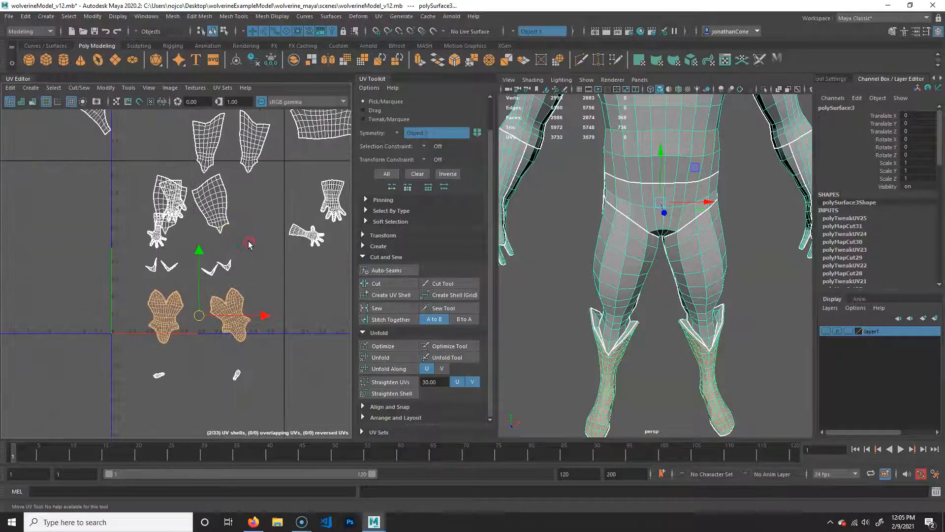
alt+right_drag(247, 247, 197, 264)
alt+middle_drag(207, 251, 147, 251)
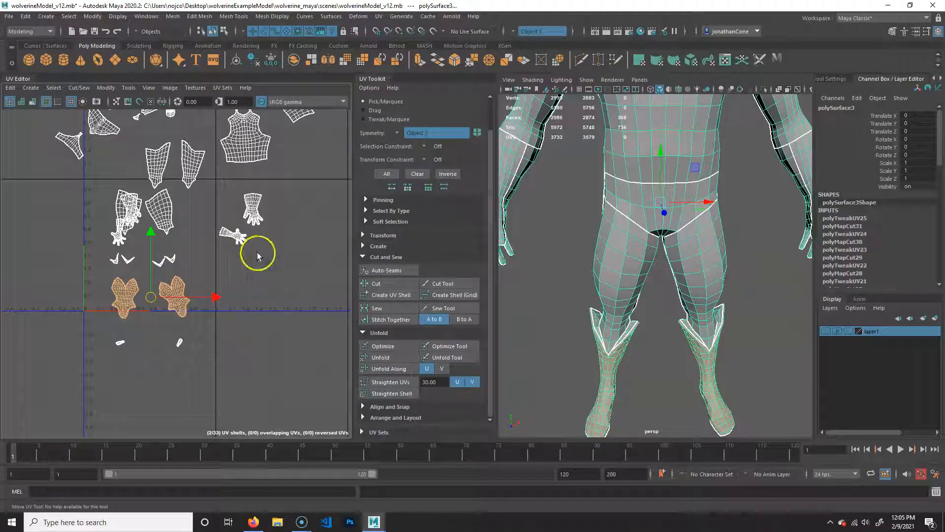
Save the scene, collapse the cutting and unfolding tools and expose the UV arrange and layout tools
key(ctrl+s)
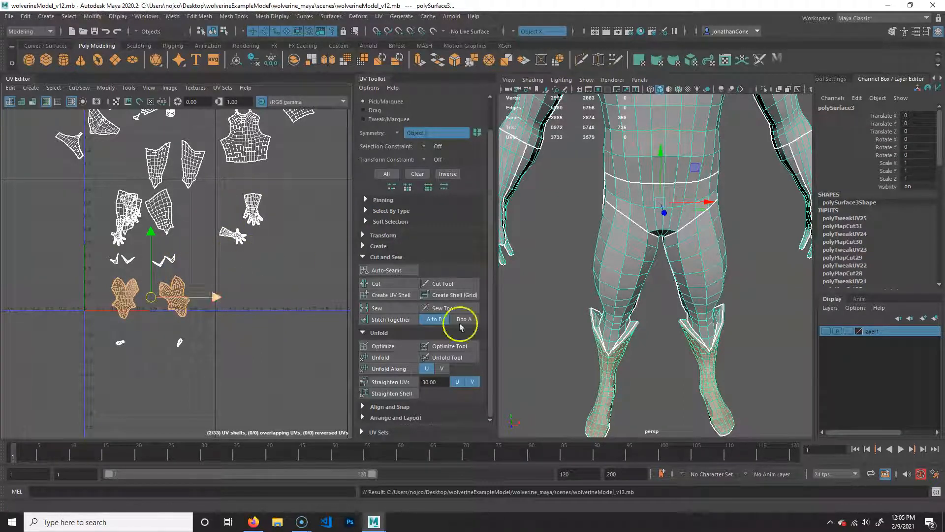
click(363, 257)
click(362, 301)
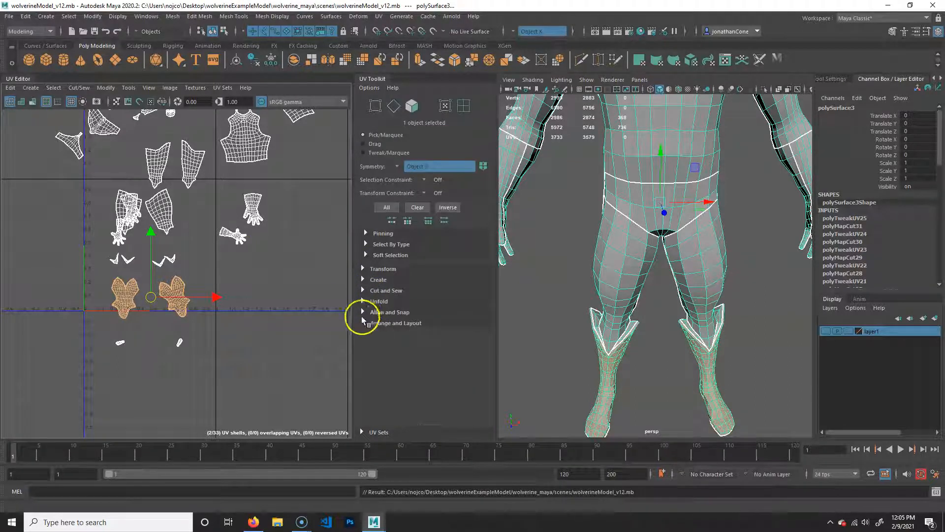
click(363, 324)
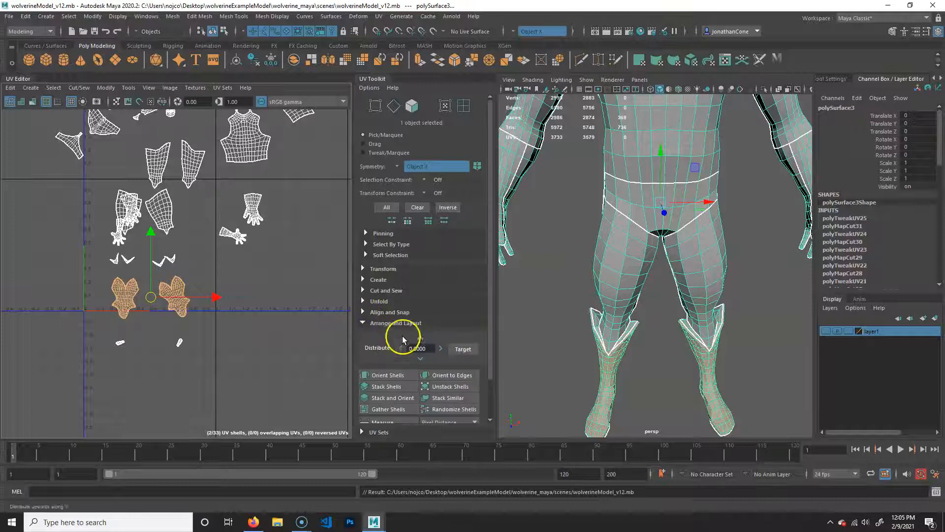
scroll(416, 376, down, 2)
Select every UV shell of the model and lay them all out inside the 0–1 UV tile
click(284, 248)
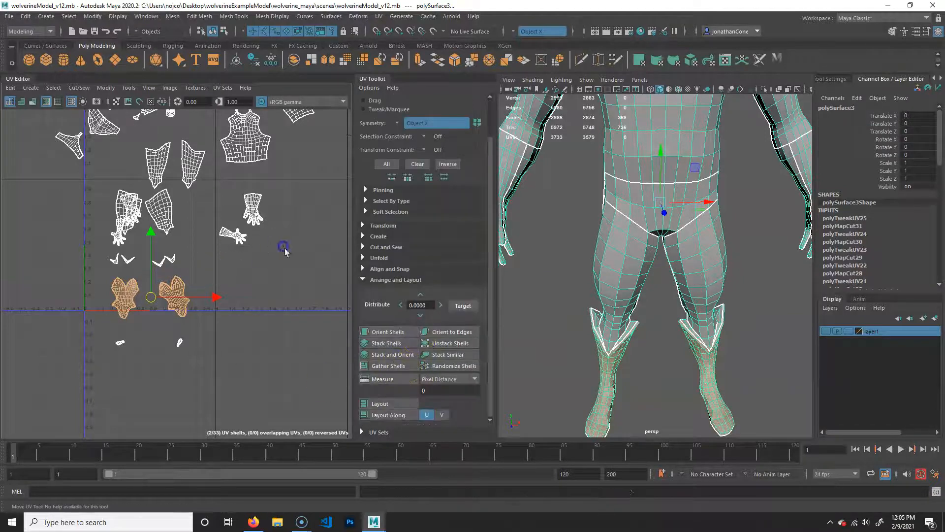
scroll(207, 261, down, 5)
scroll(243, 211, up, 4)
right_click(241, 219)
right_drag(241, 217, 196, 202)
drag(56, 354, 331, 140)
click(380, 404)
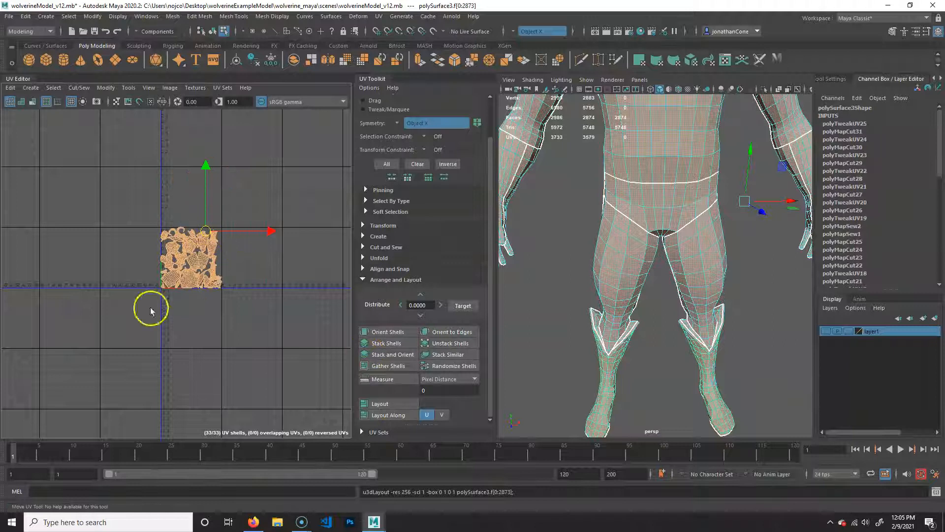
Examine the packing of the shells and the gaps between them within the 0–1 UV tile
scroll(148, 310, up, 2)
alt+right_drag(239, 309, 344, 303)
alt+middle_drag(225, 279, 145, 351)
alt+right_drag(172, 317, 306, 325)
alt+middle_drag(202, 332, 154, 366)
alt+right_drag(156, 365, 190, 362)
alt+middle_drag(189, 362, 194, 355)
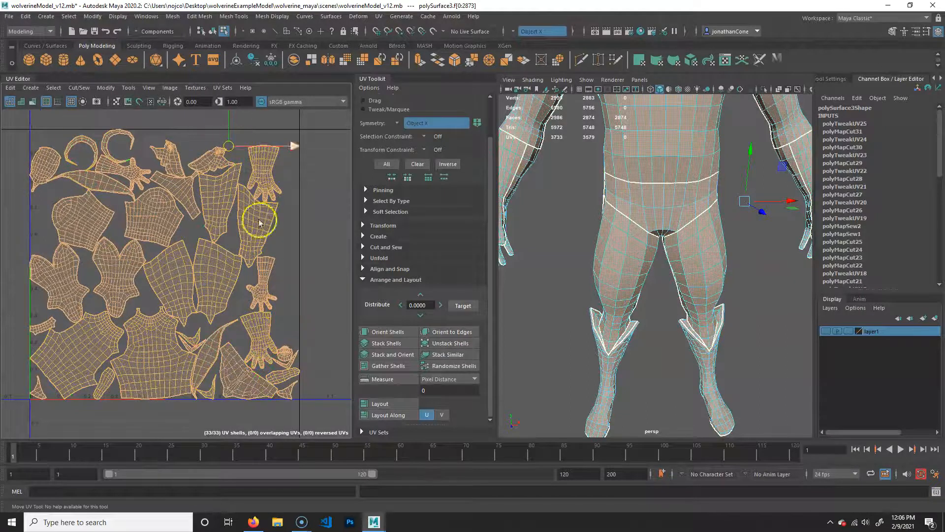
alt+middle_drag(170, 283, 195, 290)
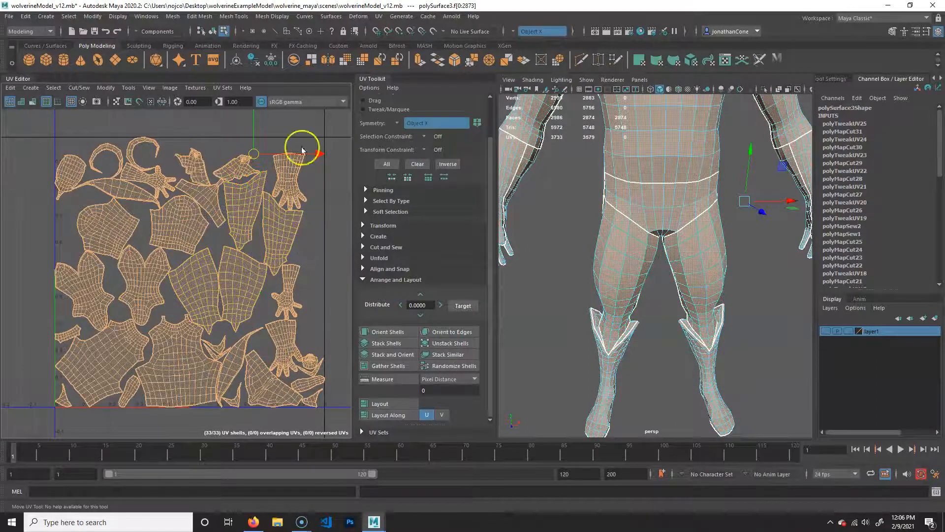
Widen the UV Editor and turn on the checker map display for the packed layout
drag(456, 242, 542, 240)
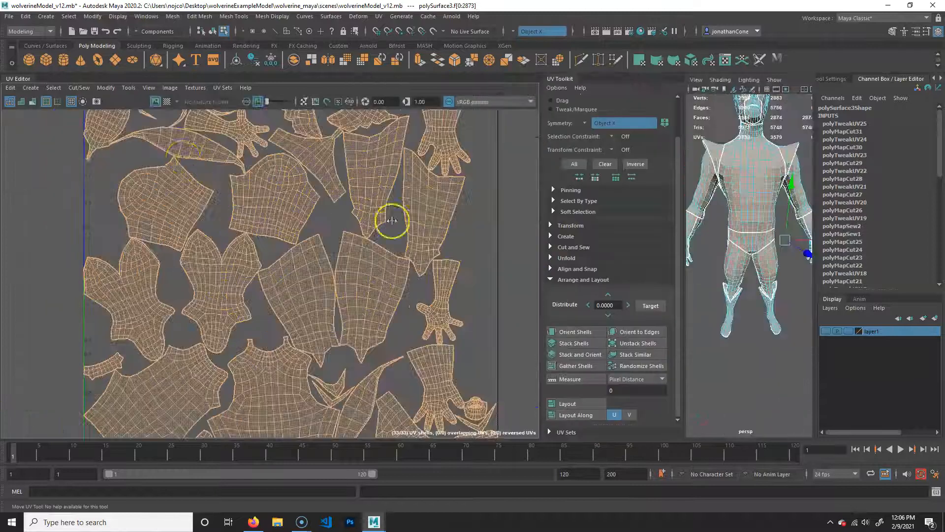
click(167, 102)
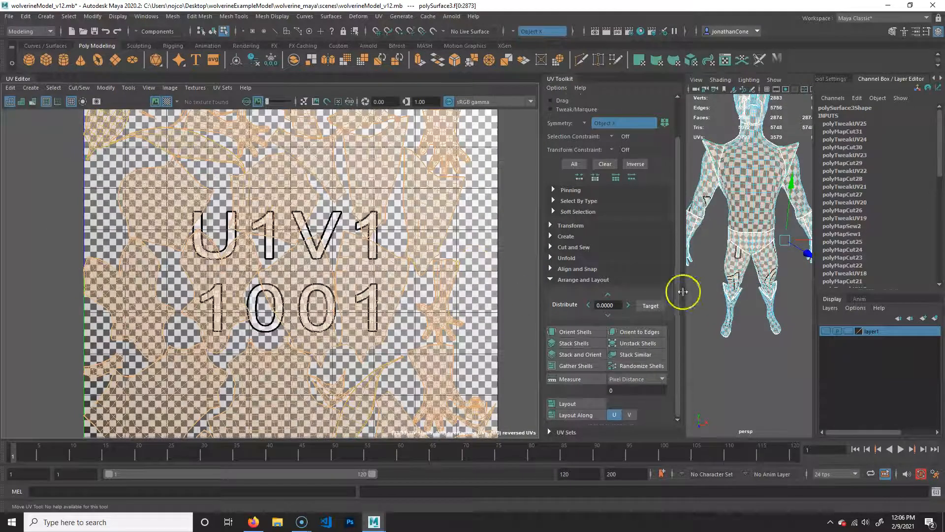
alt+middle_drag(754, 289, 753, 328)
alt+right_drag(752, 329, 728, 316)
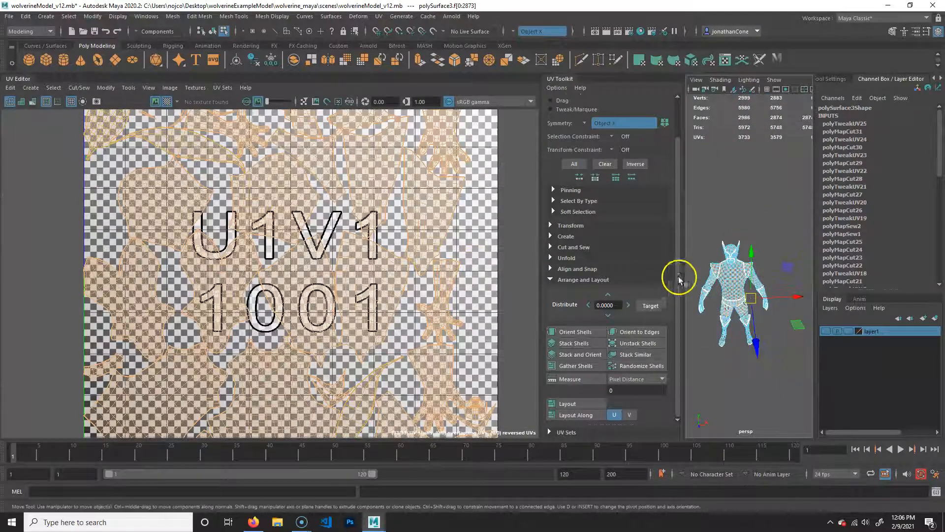
Enlarge the 3D viewport and inspect the checker size and distortion on the torso, arms, legs and boots
drag(683, 284, 409, 250)
alt+drag(539, 332, 544, 332)
alt+right_drag(544, 332, 614, 359)
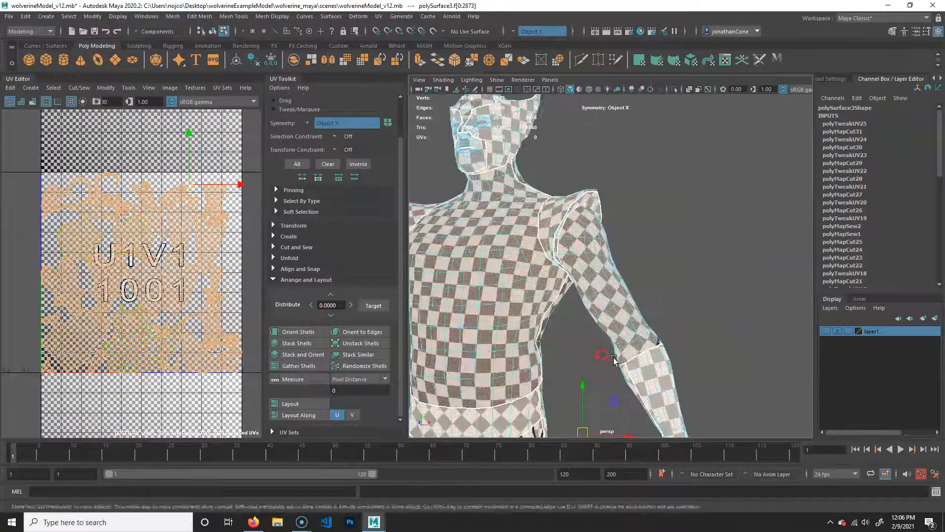
alt+middle_drag(614, 359, 614, 247)
alt+drag(668, 277, 609, 300)
alt+right_drag(610, 300, 583, 318)
alt+middle_drag(583, 318, 605, 240)
alt+right_drag(605, 239, 595, 245)
alt+drag(539, 335, 597, 329)
alt+middle_drag(597, 329, 615, 246)
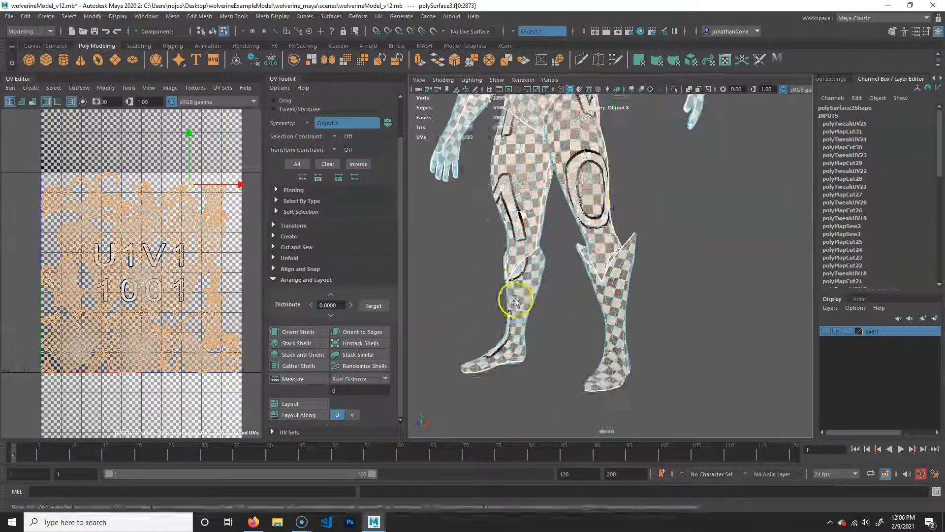
alt+right_drag(510, 299, 594, 312)
Select both main boot UV shells and scale them up and down to compare checker sizes with the legs
click(142, 243)
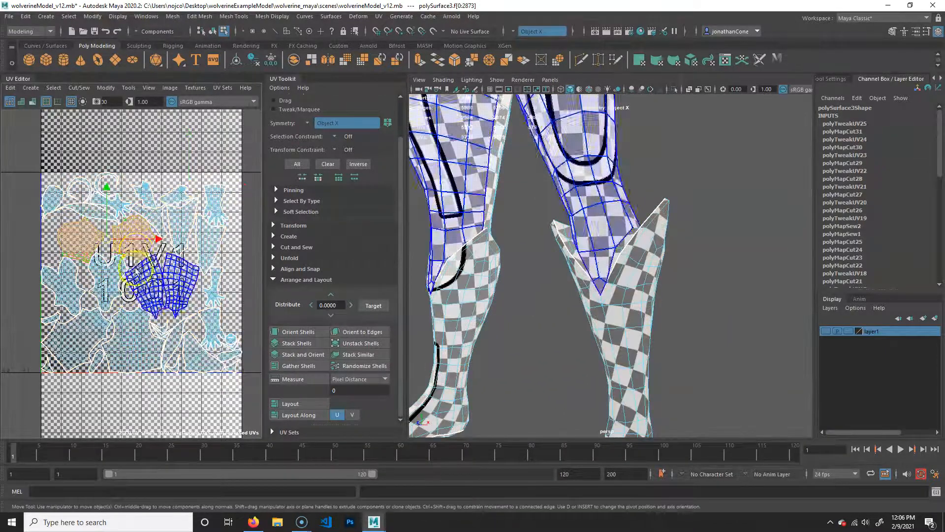
click(612, 312)
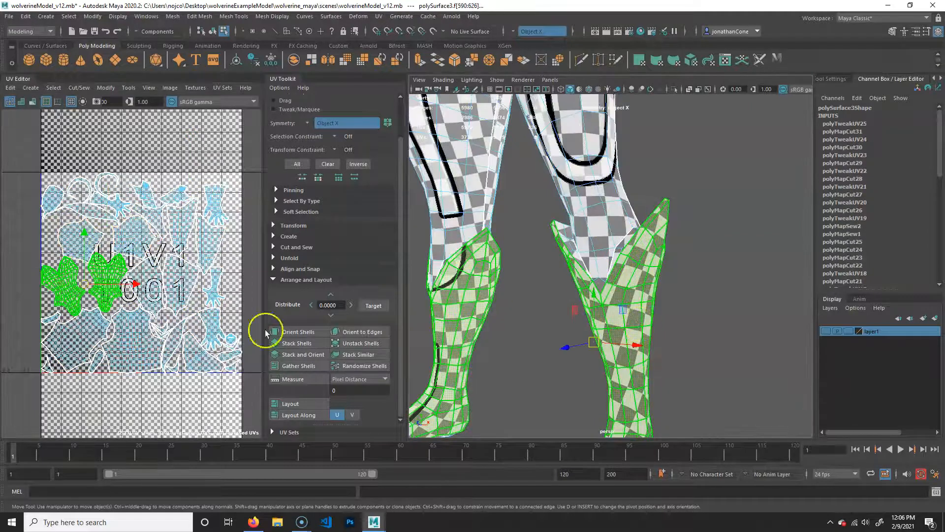
key(r)
drag(81, 288, 284, 231)
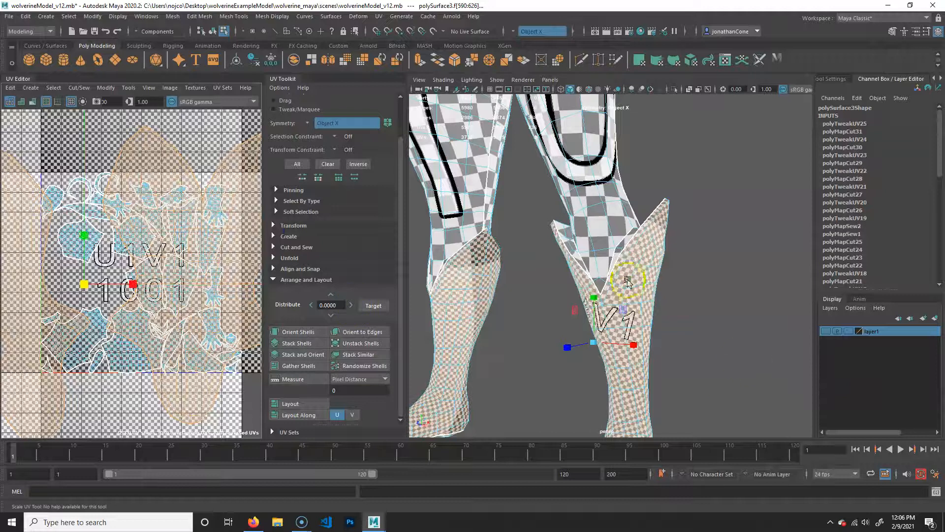
drag(210, 370, 44, 278)
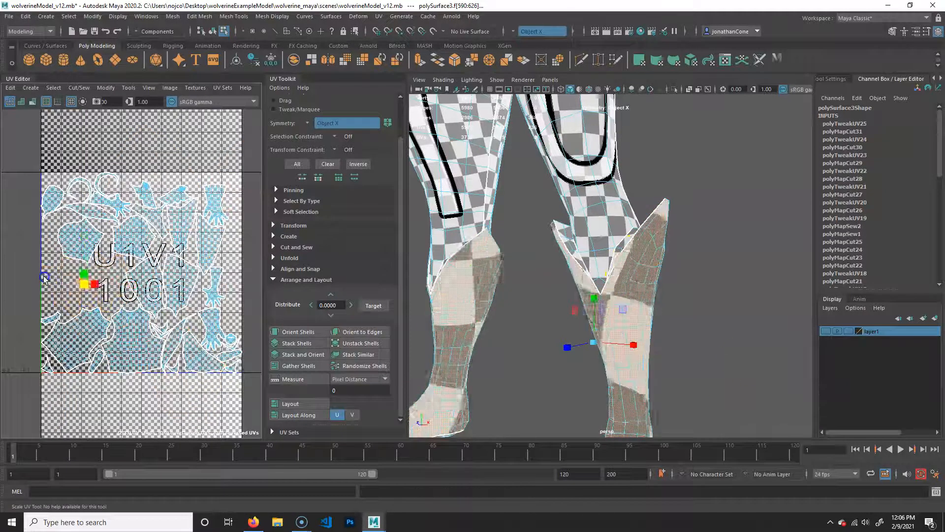
click(646, 287)
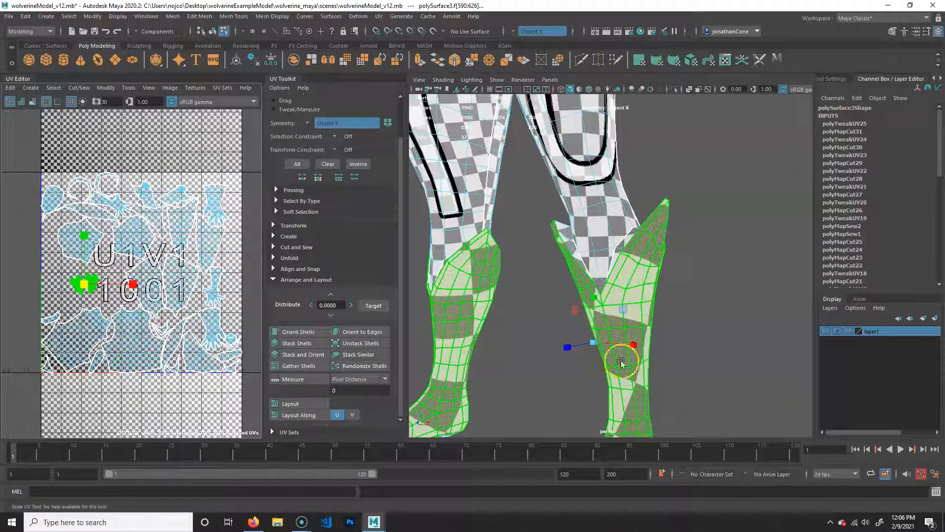
Undo the last boot shell scaling and compare the checker sizes from the legs up to the torso, arms and head
key(ctrl+z)
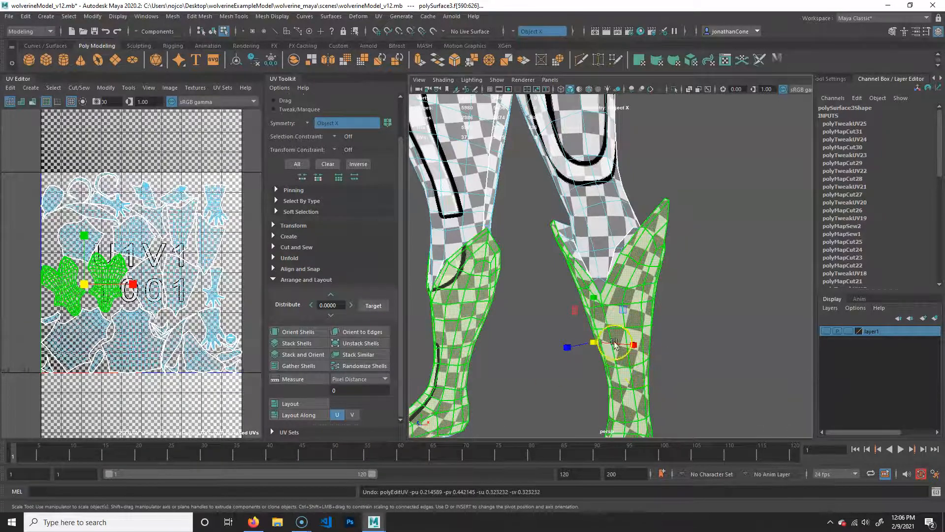
scroll(610, 354, up, 5)
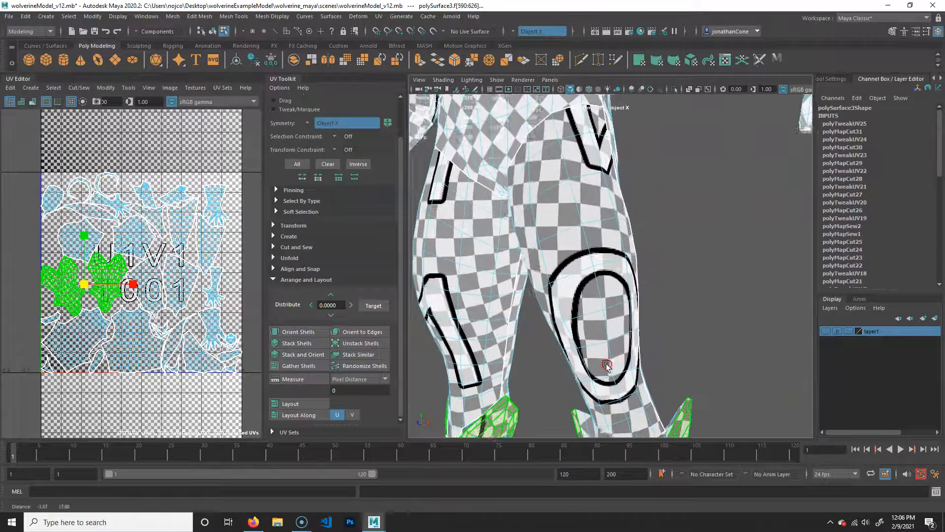
alt+right_drag(606, 365, 584, 293)
alt+middle_drag(584, 293, 563, 323)
alt+drag(563, 323, 595, 238)
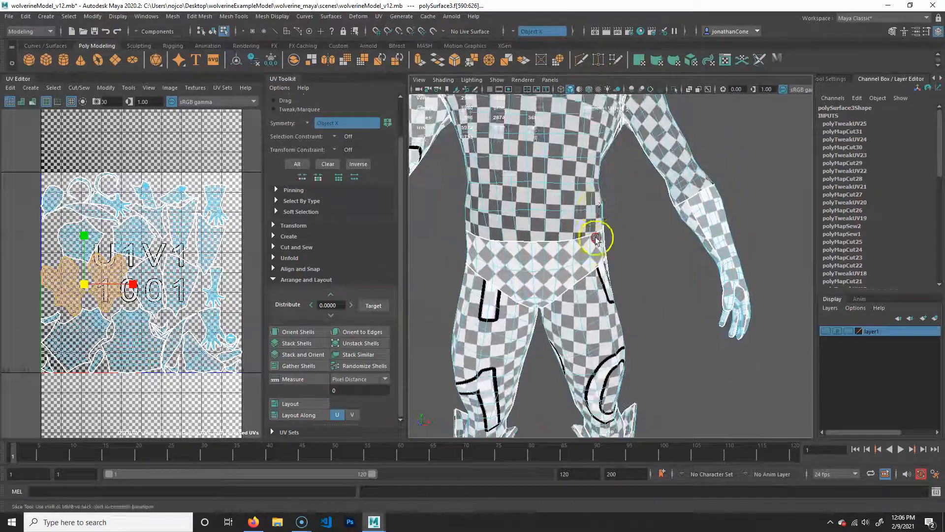
alt+middle_drag(599, 207, 642, 312)
alt+drag(642, 312, 595, 278)
alt+middle_drag(595, 279, 641, 308)
alt+drag(642, 308, 634, 240)
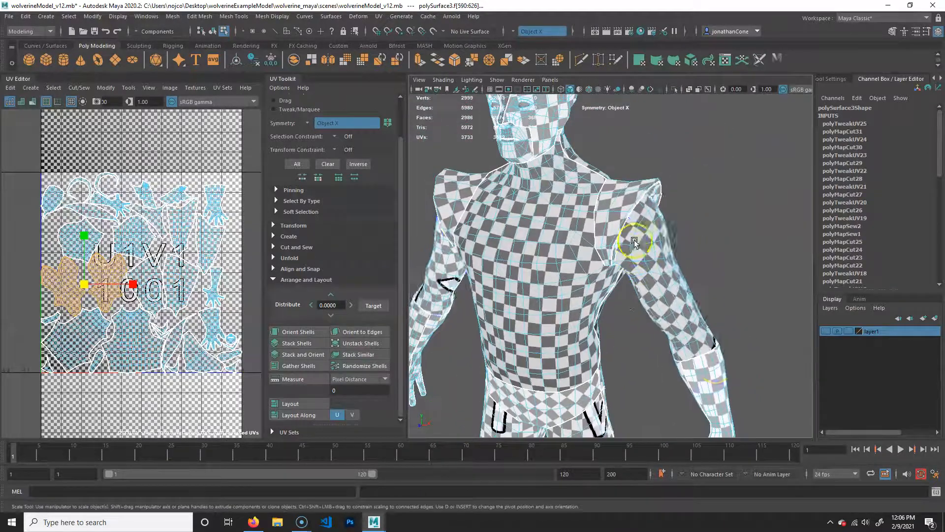
alt+middle_drag(570, 228, 619, 339)
alt+drag(619, 339, 631, 348)
alt+right_drag(603, 324, 620, 338)
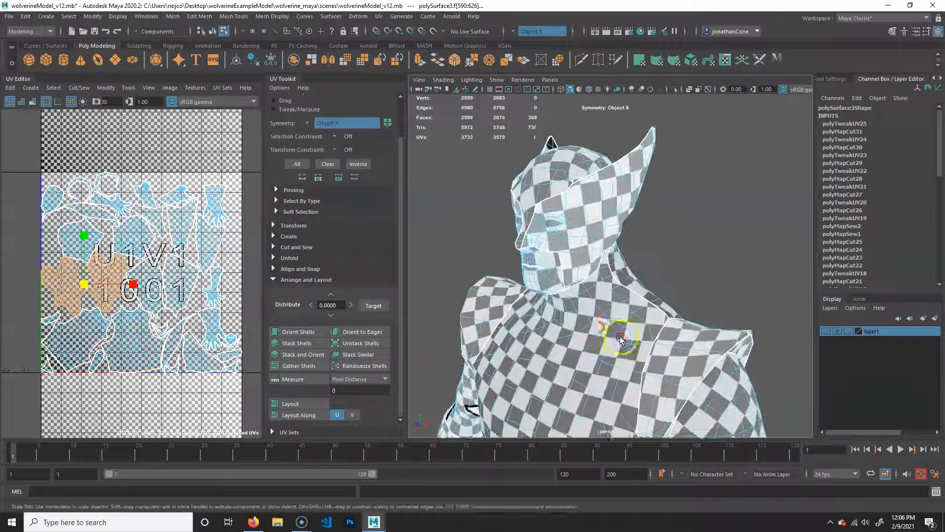
Pick the cap UV shell on top of the head and inspect its checker size against the shoulders and torso
click(591, 196)
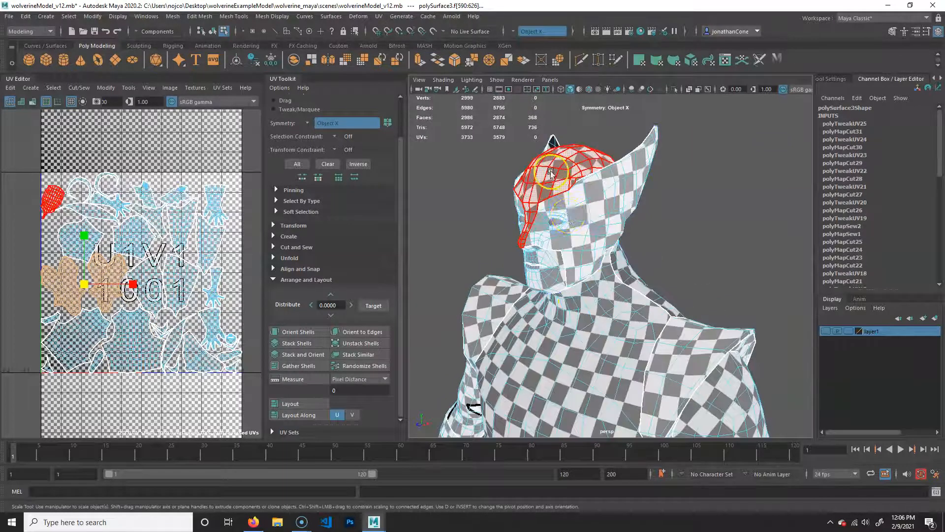
alt+drag(625, 269, 593, 330)
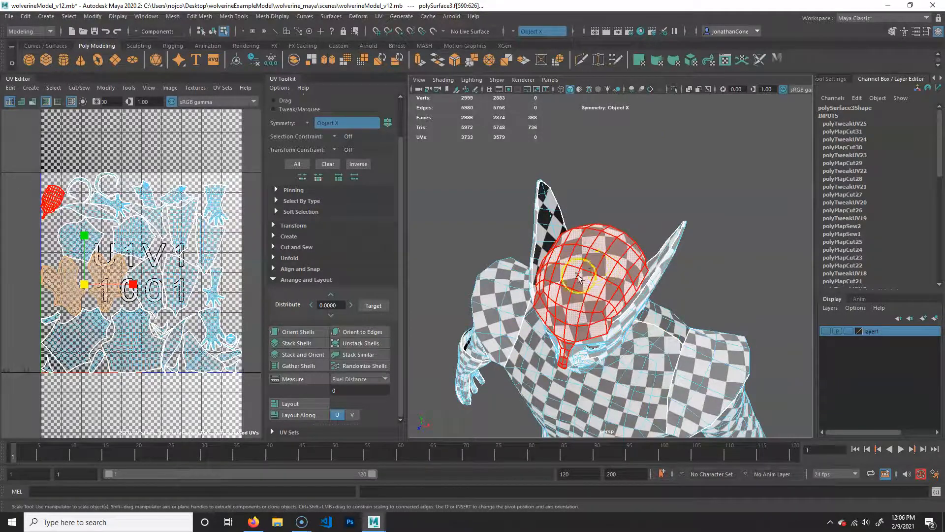
click(593, 267)
alt+drag(651, 346, 630, 287)
alt+right_drag(630, 287, 508, 195)
scroll(362, 222, up, 2)
Switch to UV shell selection and select only the seven head and mask shells, leaving out the torso shells
click(374, 105)
alt+drag(563, 226, 543, 177)
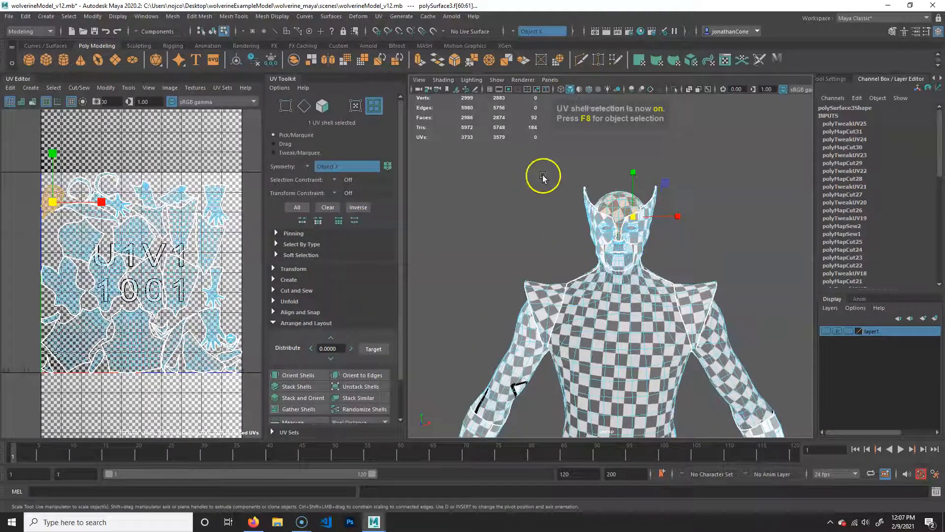
drag(712, 249, 713, 253)
alt+drag(608, 312, 642, 319)
alt+right_drag(608, 315, 632, 340)
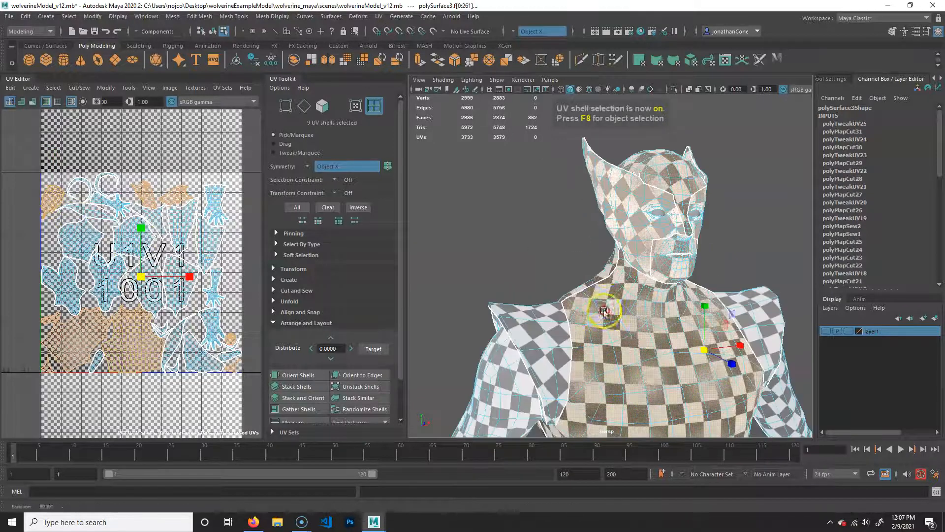
ctrl+click(631, 342)
alt+drag(538, 299, 668, 213)
ctrl+click(625, 302)
ctrl+click(719, 351)
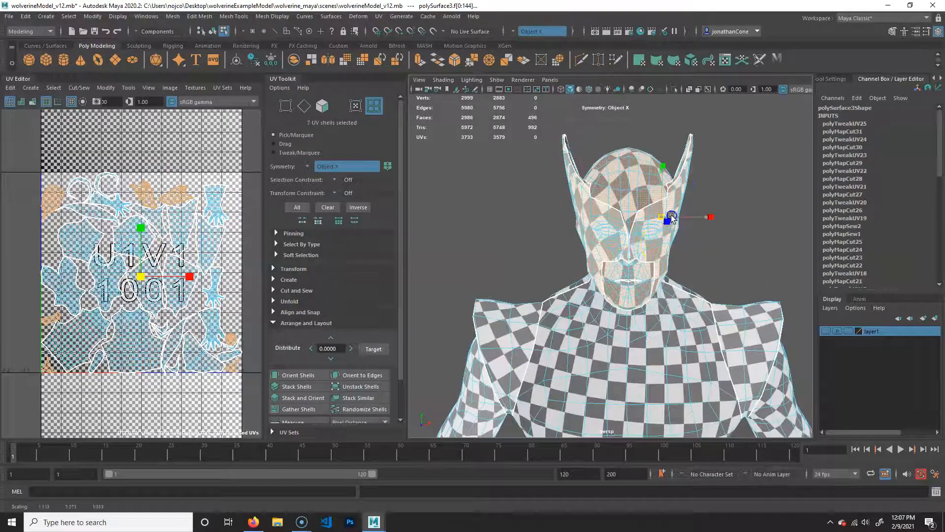
Undo the trial scaling, scale the selected head shells up together in the UV Editor and compare their checkers with the torso
key(ctrl+z)
drag(140, 275, 172, 265)
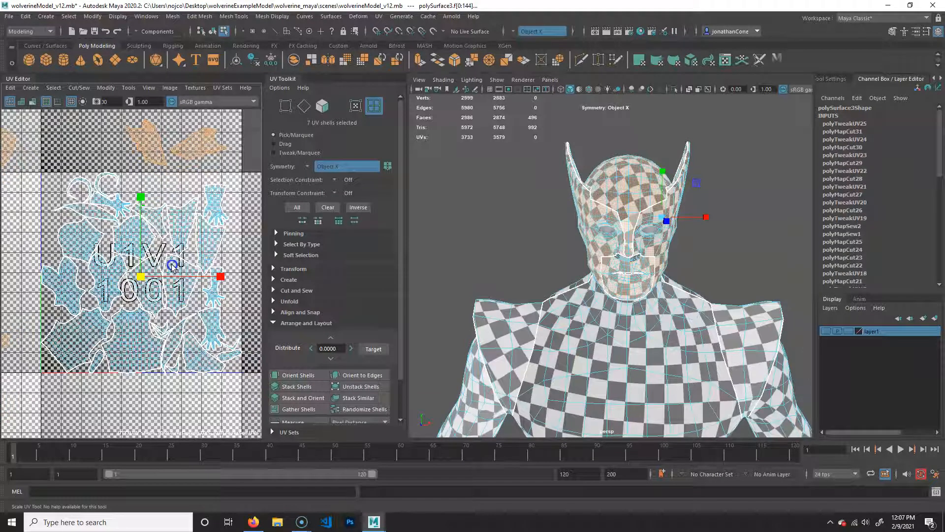
alt+right_drag(635, 359, 666, 338)
alt+middle_drag(675, 344, 664, 276)
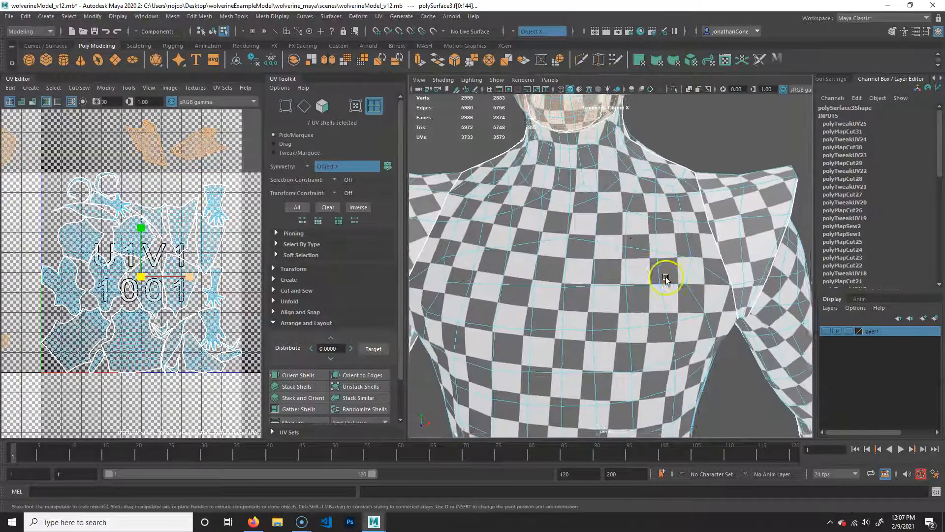
alt+right_drag(664, 276, 593, 306)
alt+drag(665, 347, 610, 328)
scroll(611, 329, up, 4)
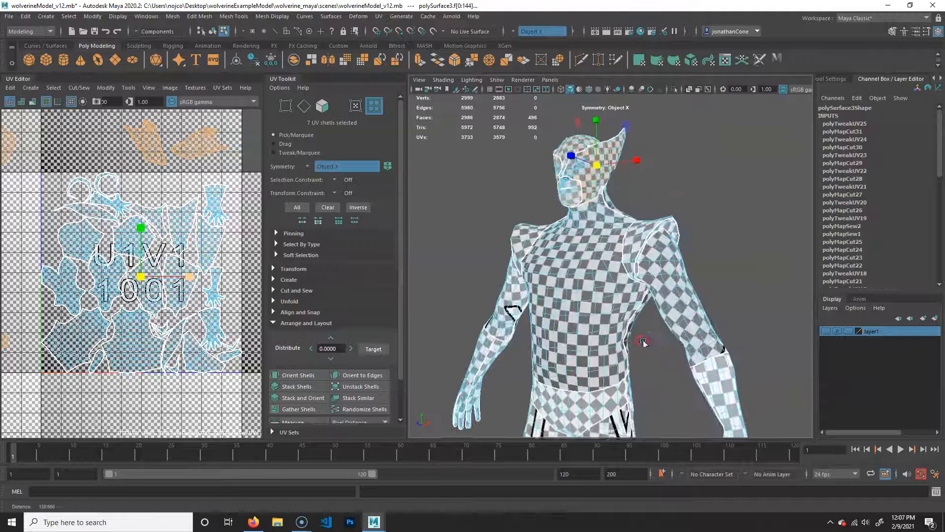
Select both upper-arm UV shells and scale them up slightly in the UV Editor
click(674, 301)
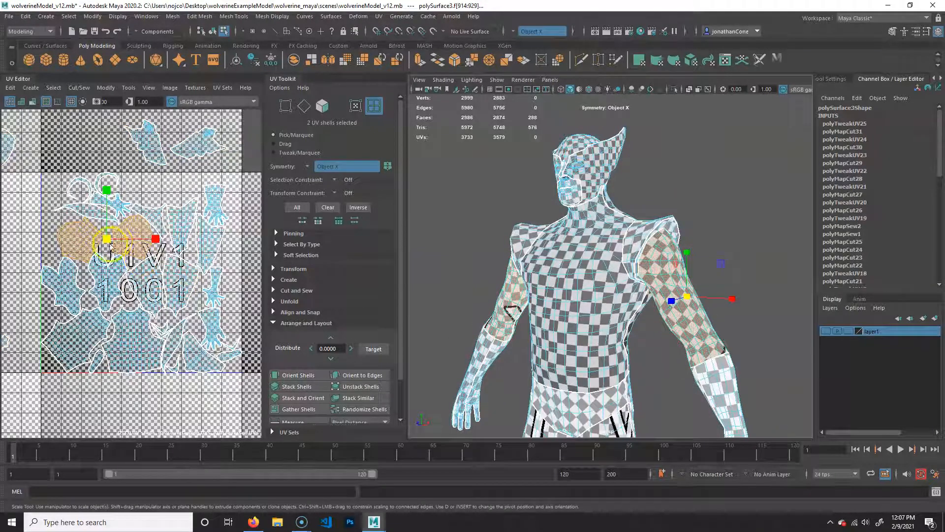
drag(110, 241, 117, 241)
alt+middle_drag(675, 386, 618, 293)
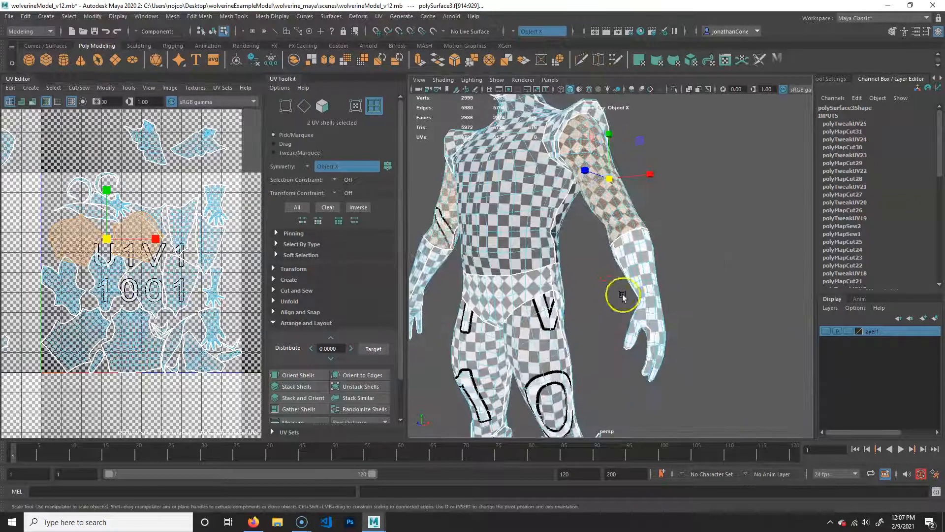
Select the glove UV shells on both hands and inspect the checker sizes around the arms, legs and boot soles
click(639, 304)
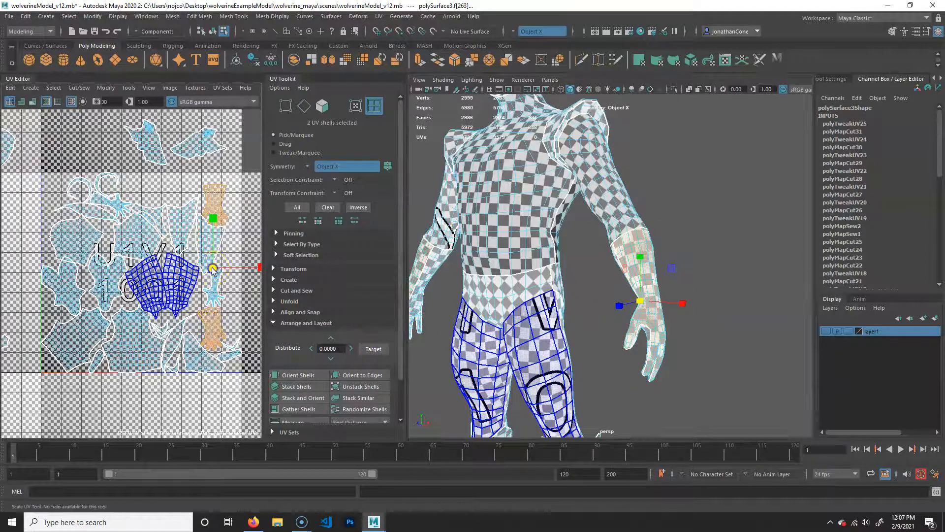
alt+drag(540, 379, 684, 363)
alt+right_drag(683, 363, 585, 361)
alt+middle_drag(586, 360, 608, 302)
alt+drag(609, 301, 615, 353)
alt+right_drag(615, 353, 634, 386)
alt+drag(634, 387, 632, 326)
Select both boot sole UV shells and scale them down in the UV Editor
click(577, 295)
drag(165, 364, 144, 362)
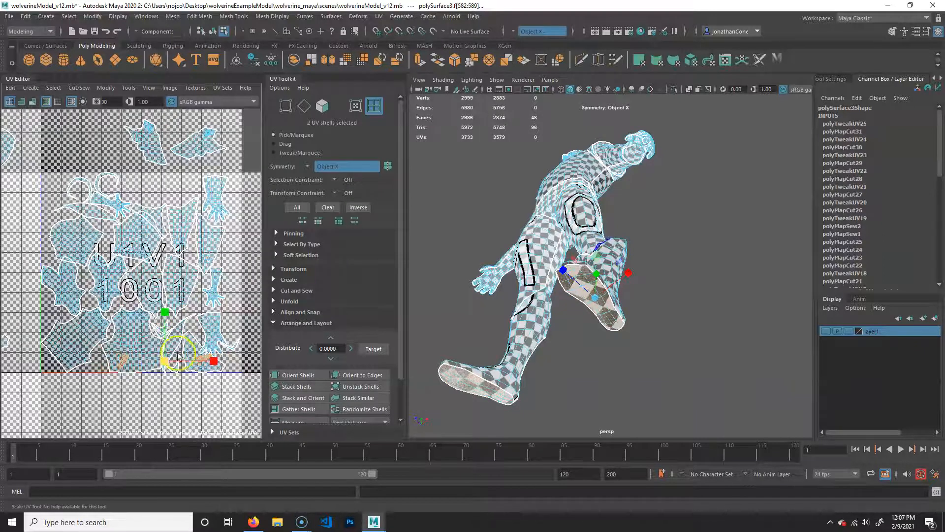
alt+drag(585, 283, 632, 345)
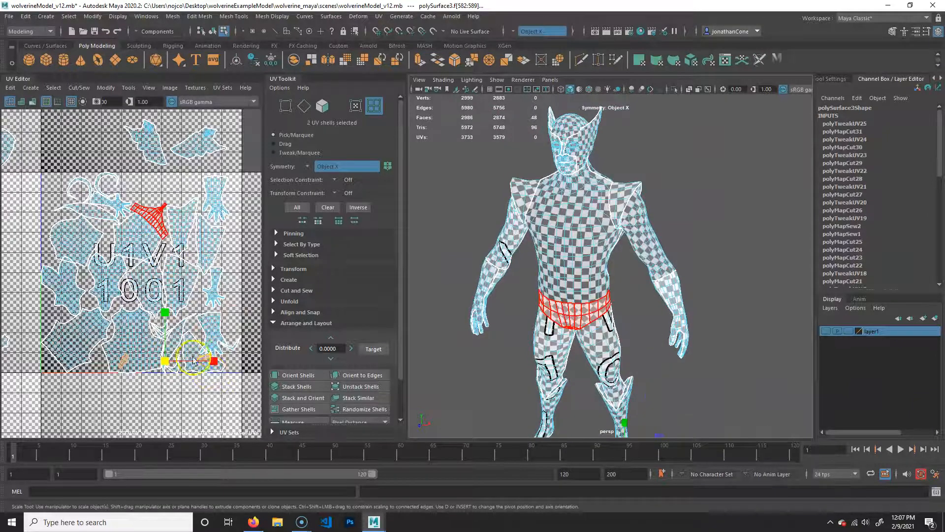
Select all UV shells, including those outside the 0–1 tile, and repack them with Layout
scroll(153, 281, down, 5)
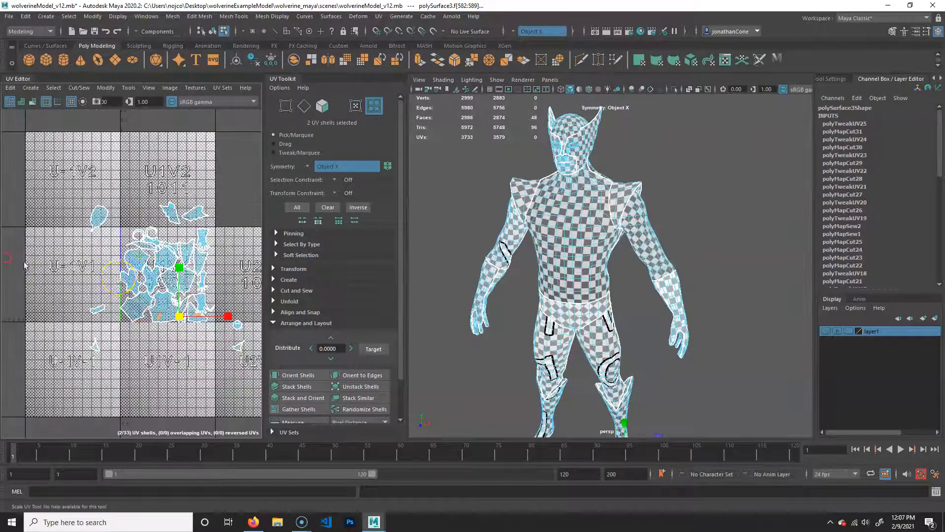
drag(207, 240, 208, 238)
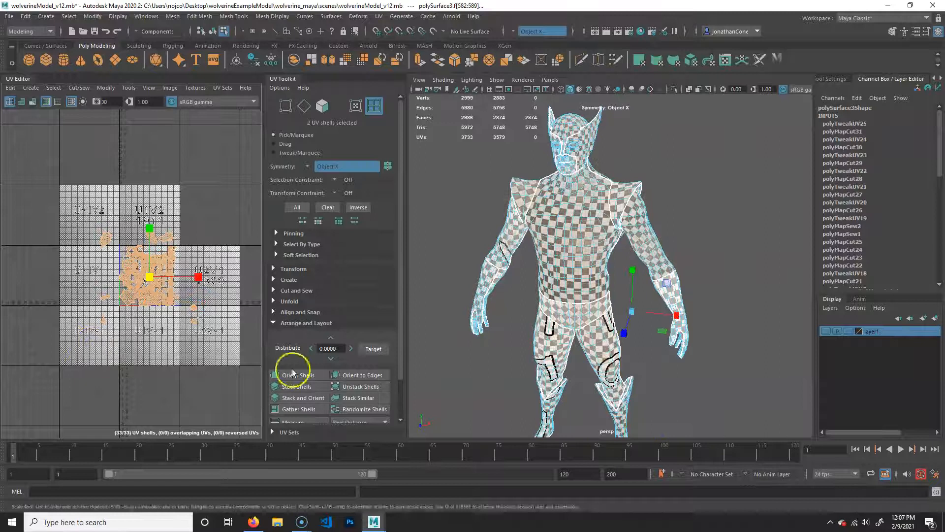
scroll(306, 416, down, 2)
click(296, 405)
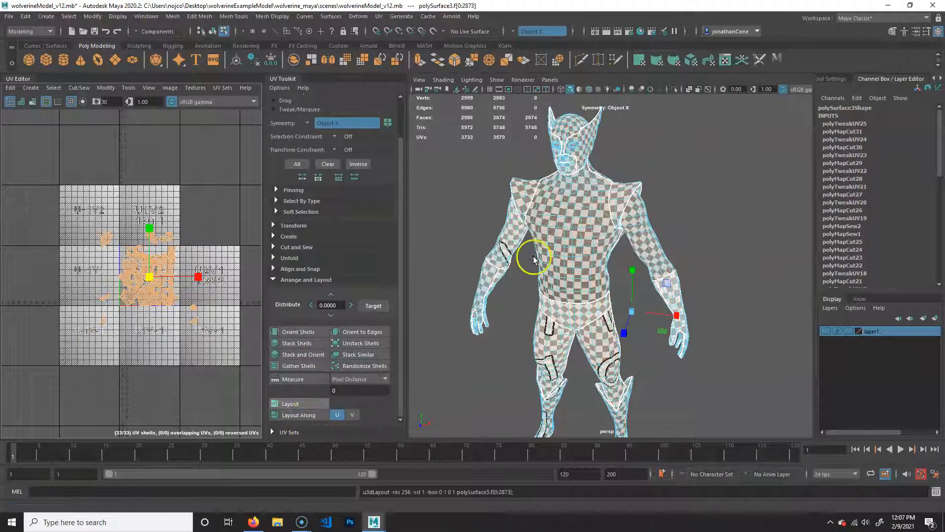
Examine the checker sizes on the head and torso and the repacked shells inside the 0–1 tile
alt+right_drag(556, 219, 578, 228)
alt+drag(578, 227, 597, 236)
alt+middle_drag(597, 236, 598, 274)
alt+right_drag(554, 251, 597, 207)
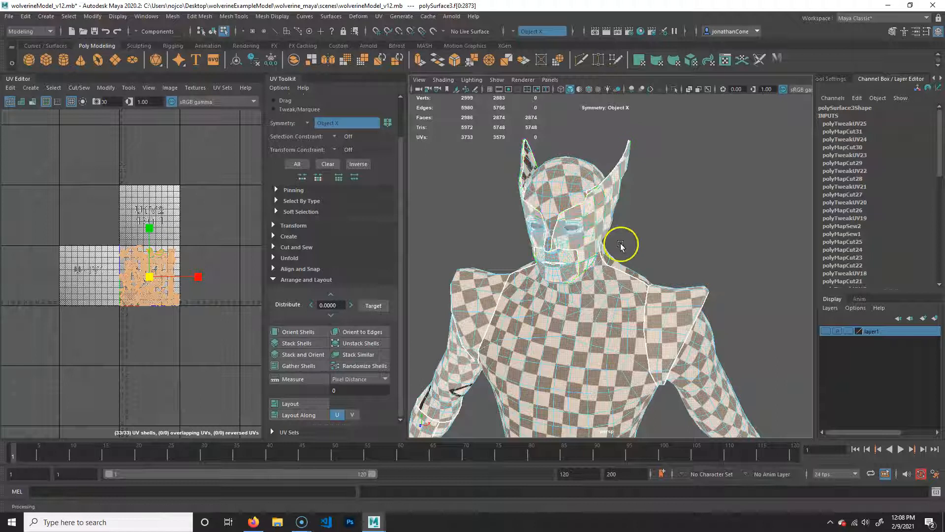
scroll(180, 264, up, 2)
scroll(180, 265, up, 1)
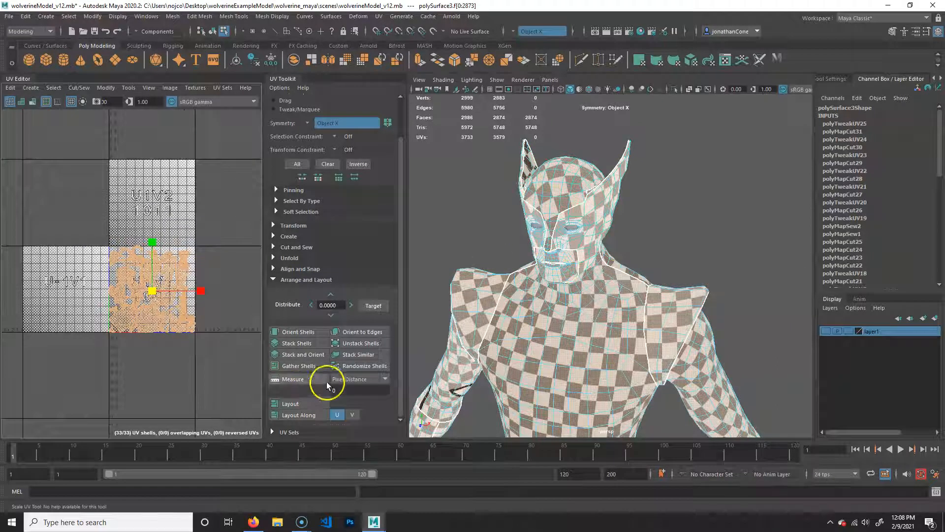
scroll(169, 291, up, 3)
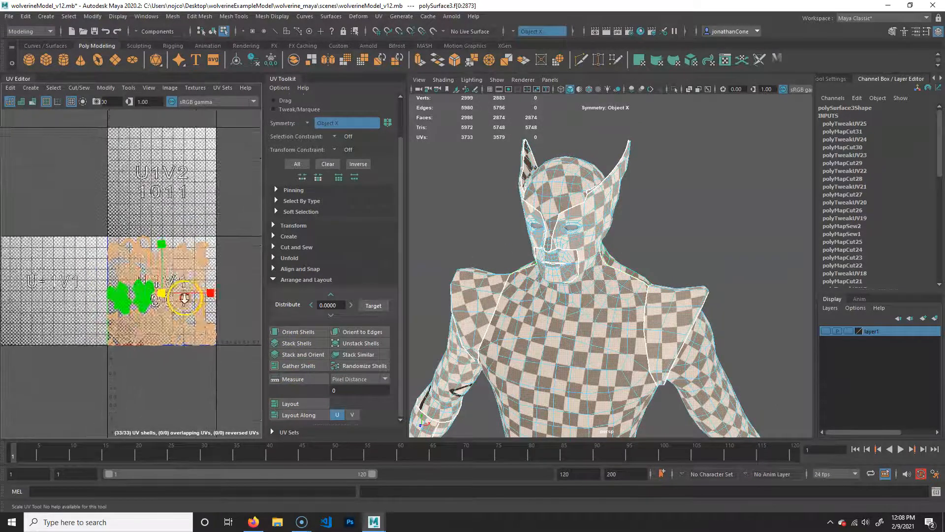
scroll(555, 217, down, 6)
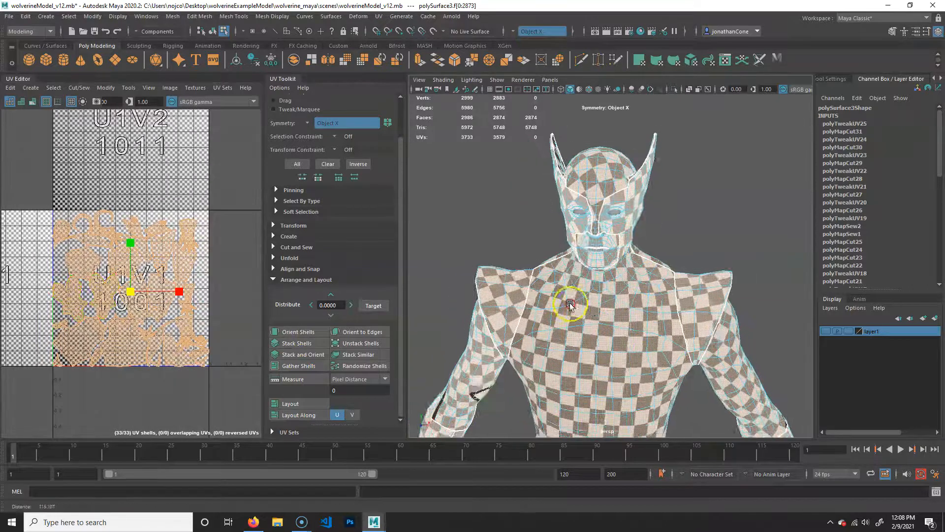
Deselect all UV shells, widen the UV Editor and turn off the checker map display
click(167, 270)
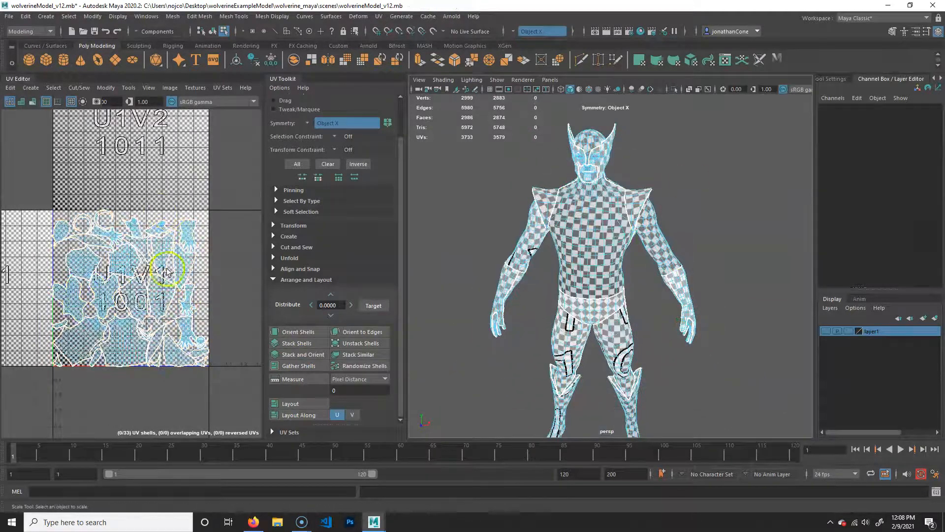
drag(264, 237, 466, 244)
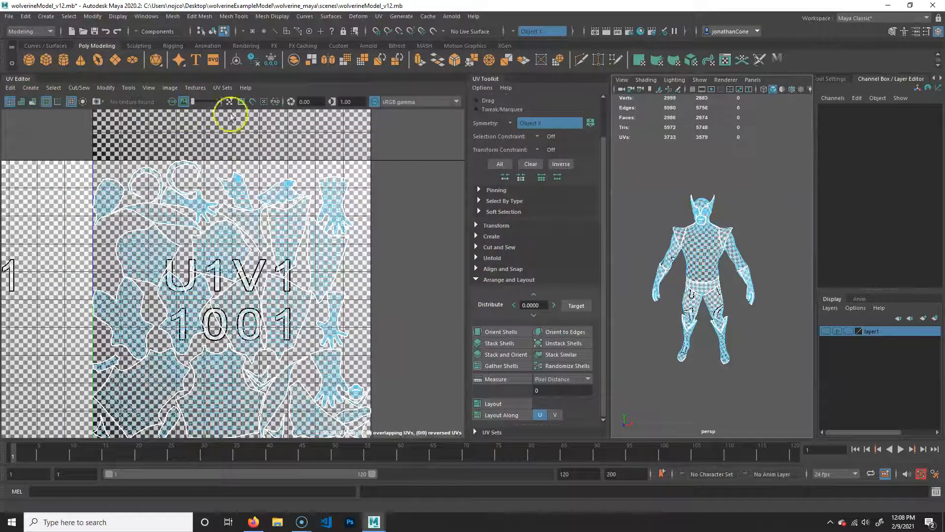
drag(467, 233, 542, 234)
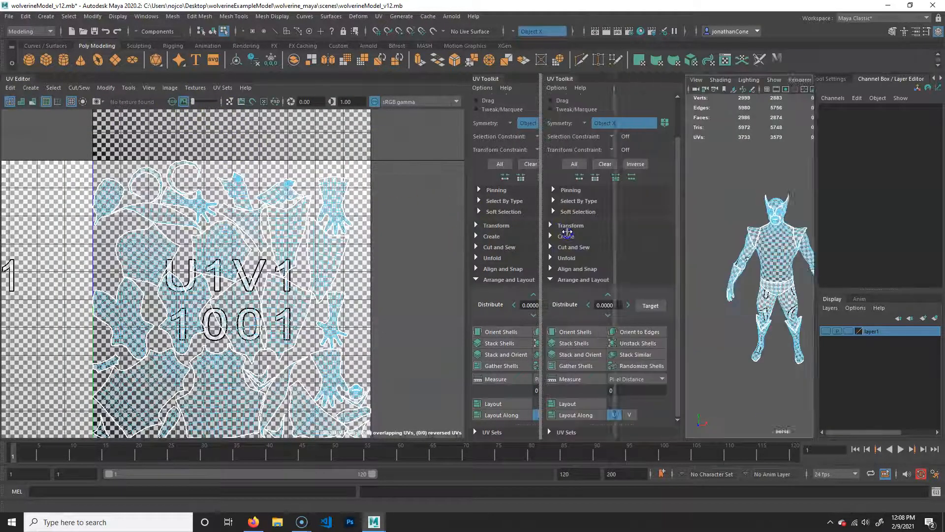
click(168, 101)
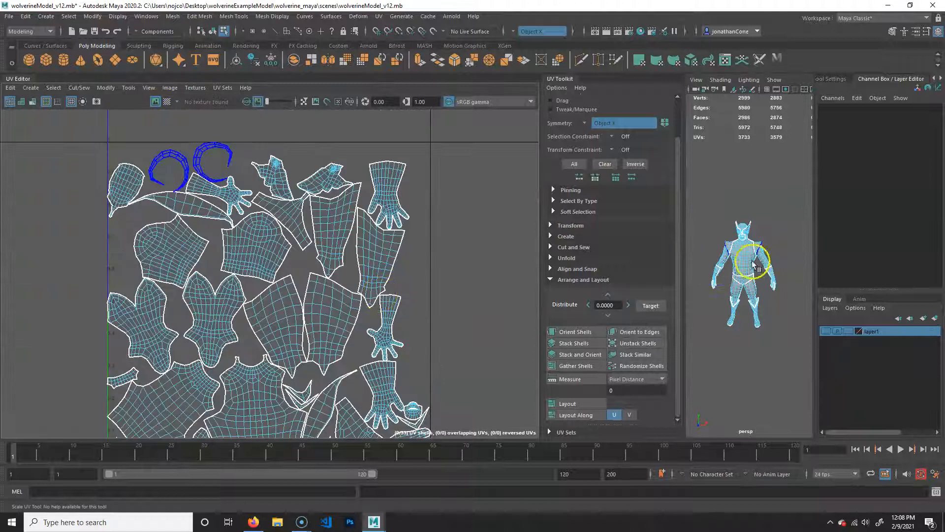
Enlarge the 3D viewport and review the whole unchecked model with its UV seams
drag(684, 271, 332, 241)
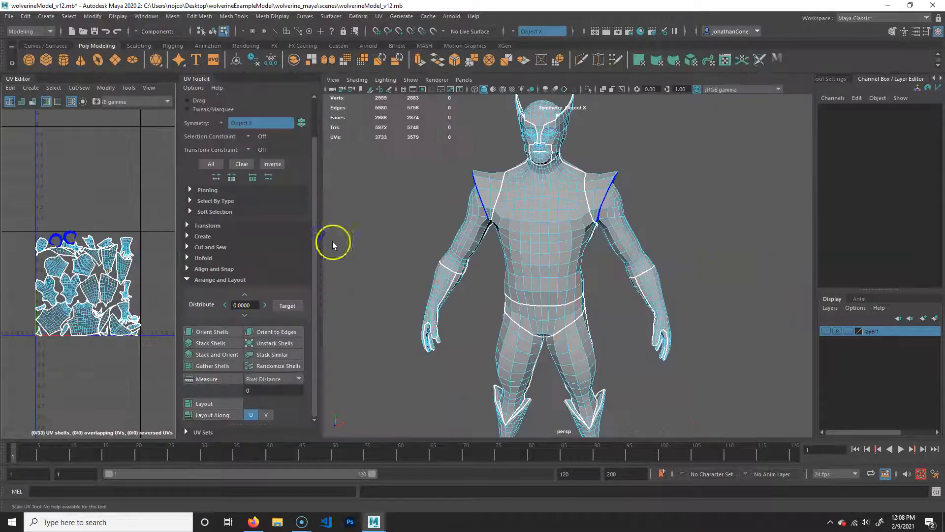
click(369, 219)
alt+drag(677, 332, 646, 330)
alt+middle_drag(418, 292, 483, 255)
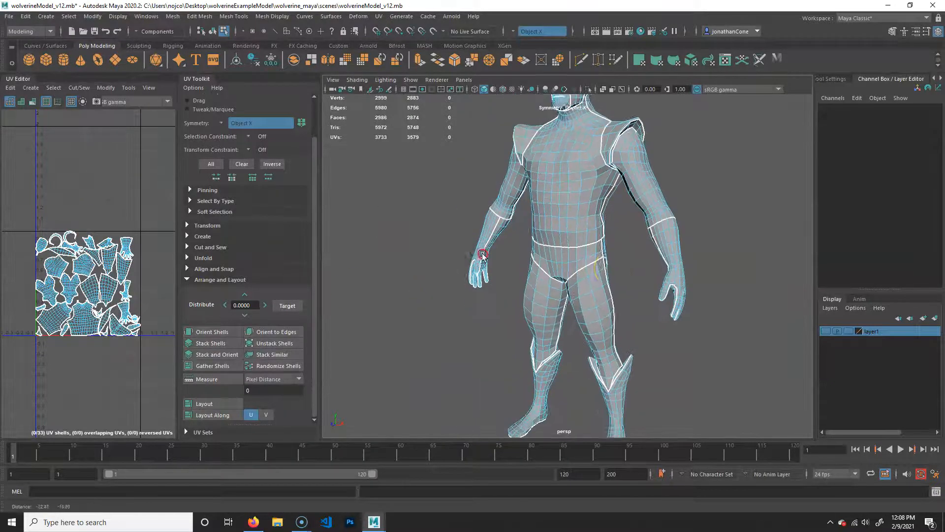
scroll(550, 264, down, 4)
alt+middle_drag(550, 264, 558, 248)
Examine the repacked shells up close in the UV Editor, checking the spacing between neighbouring shells and the tile border
alt+right_drag(74, 282, 120, 289)
alt+middle_drag(120, 289, 117, 264)
alt+right_drag(72, 257, 120, 256)
alt+middle_drag(120, 255, 98, 240)
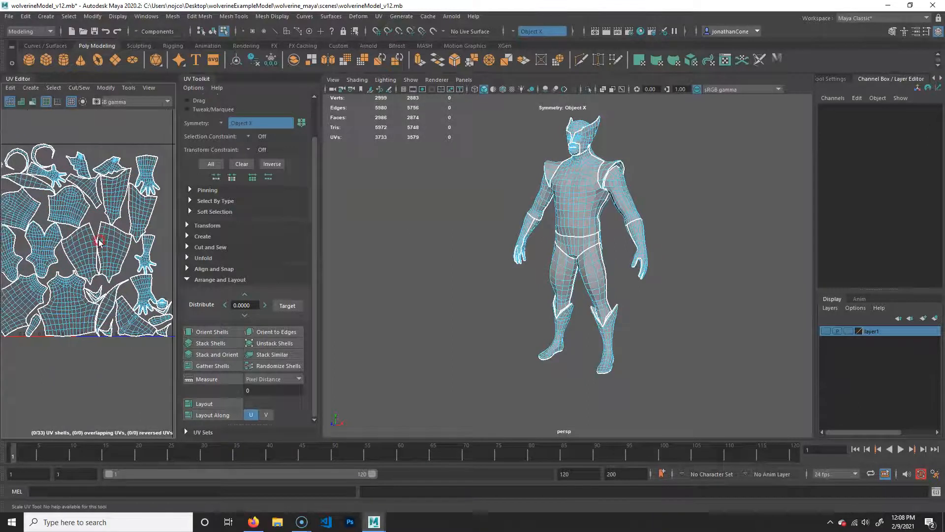
click(100, 248)
alt+right_drag(53, 277, 63, 279)
alt+middle_drag(63, 278, 83, 308)
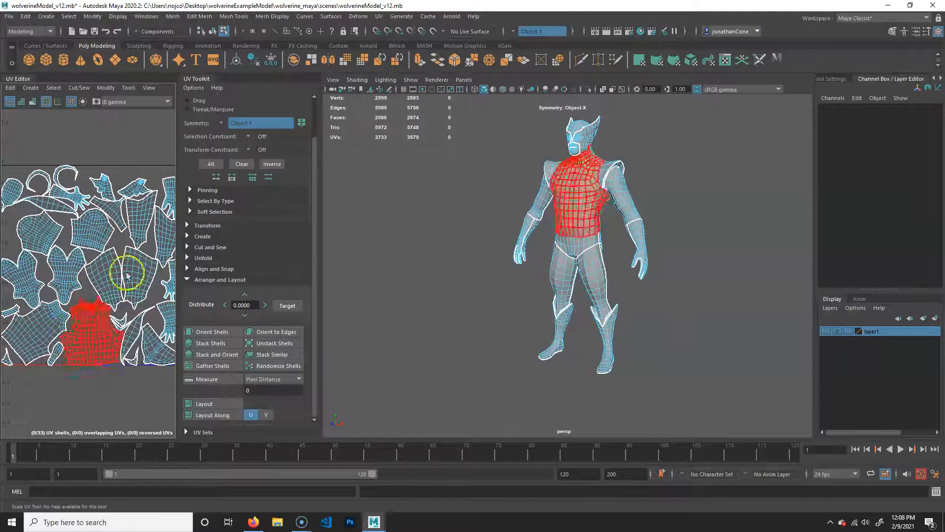
alt+middle_drag(118, 333, 67, 346)
alt+right_drag(65, 285, 88, 295)
alt+middle_drag(89, 296, 21, 362)
alt+right_drag(109, 334, 149, 357)
alt+middle_drag(93, 350, 54, 392)
alt+middle_drag(59, 352, 127, 306)
Select the two mirrored mask shells and nudge them into a better position beneath the tile's upper border
click(59, 274)
alt+right_drag(101, 258, 86, 265)
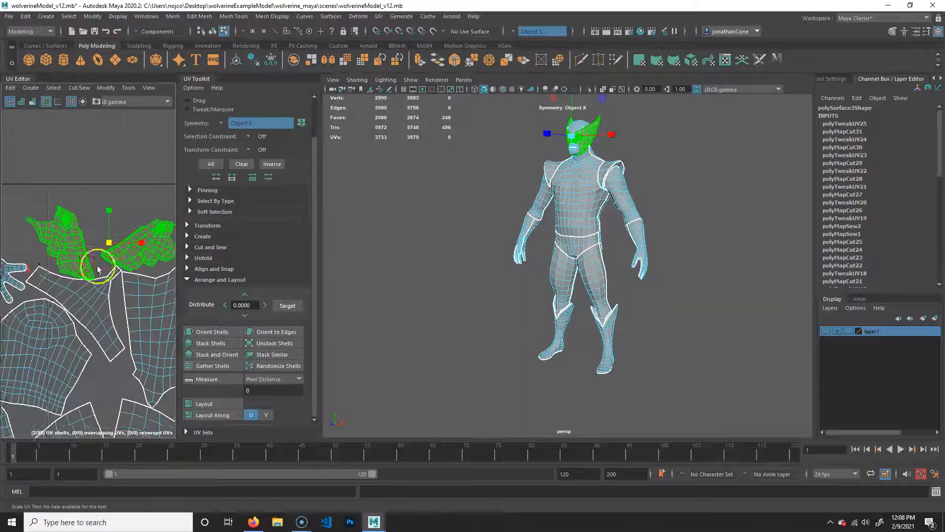
alt+middle_drag(99, 265, 56, 275)
mouse_move(61, 254)
alt+right_down()
mouse_move(73, 253)
mouse_move(52, 243)
alt+right_up()
click(68, 242)
alt+middle_drag(52, 243, 51, 242)
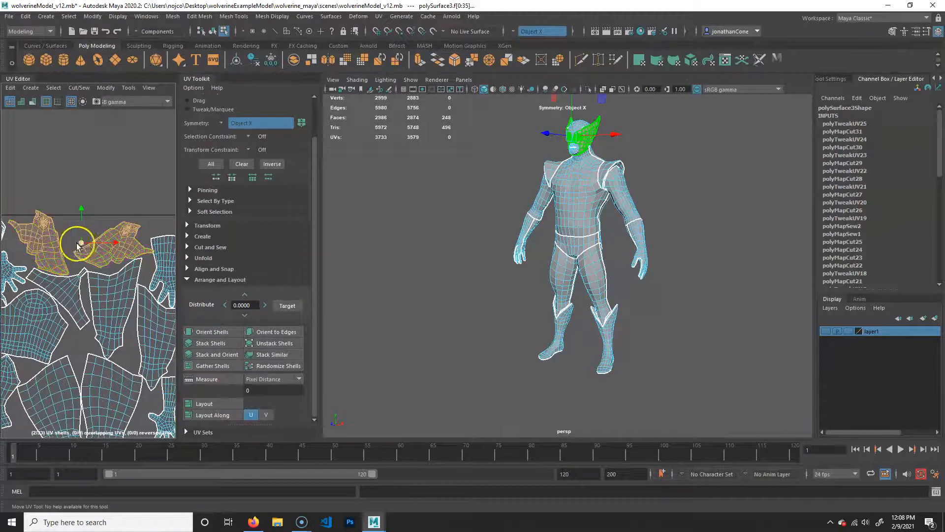
drag(79, 244, 76, 244)
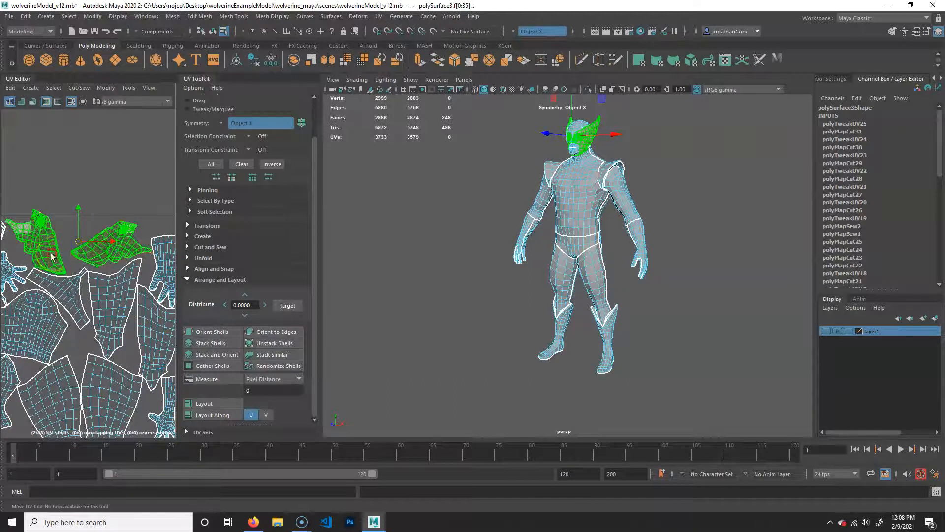
alt+middle_drag(53, 255, 88, 249)
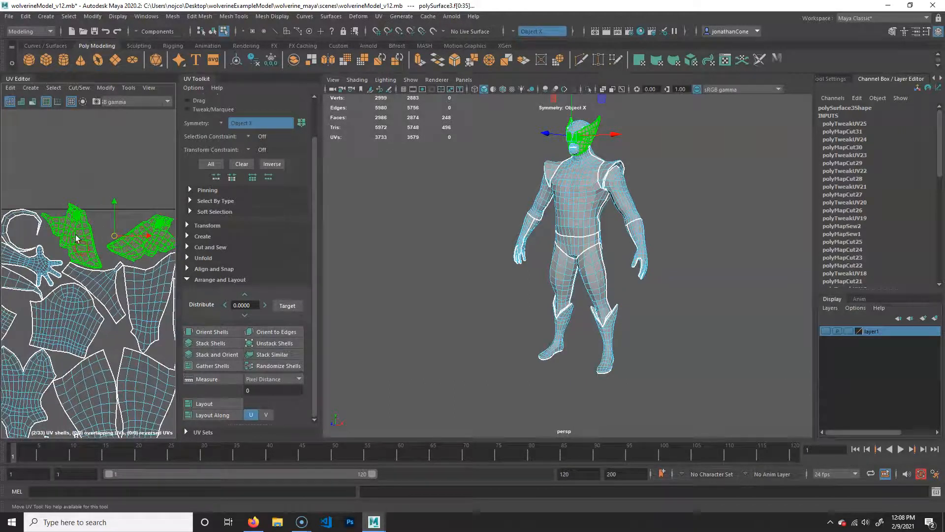
Turn symmetry off, then rotate and move the left mask shell on its own, closer to the right mask shell
click(514, 32)
click(540, 37)
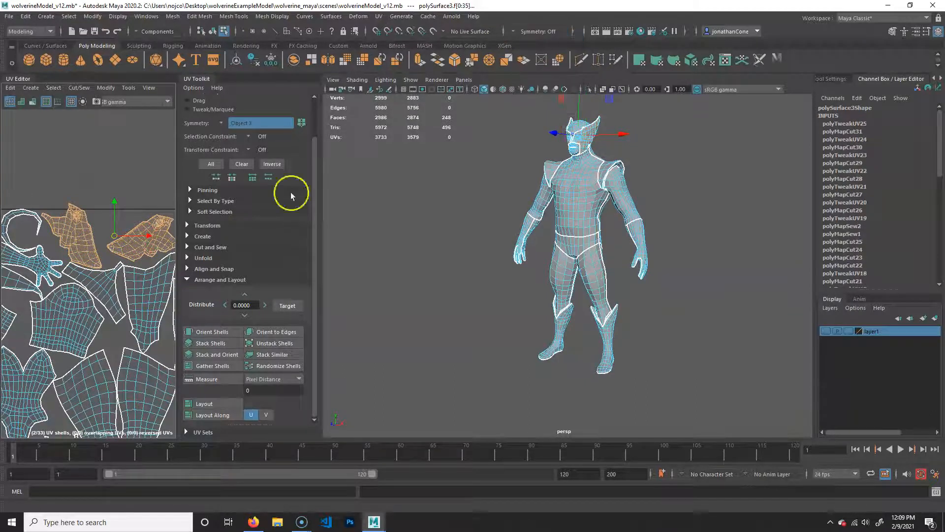
click(73, 233)
key(e)
drag(105, 250, 74, 240)
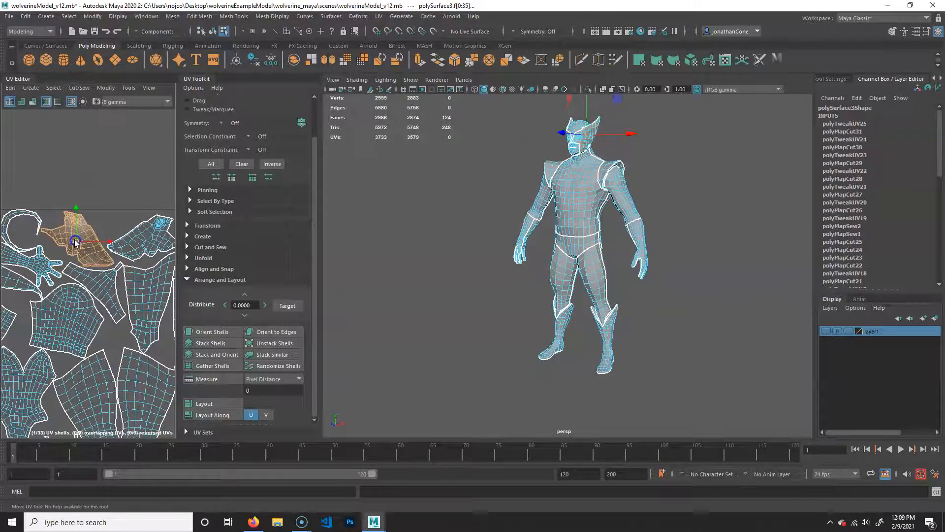
Enlarge, straighten and move the lower-face shell up into the empty space between the glove shell and the tile's right border
alt+middle_drag(101, 311, 48, 268)
alt+right_drag(48, 268, 58, 290)
alt+middle_drag(58, 291, 58, 232)
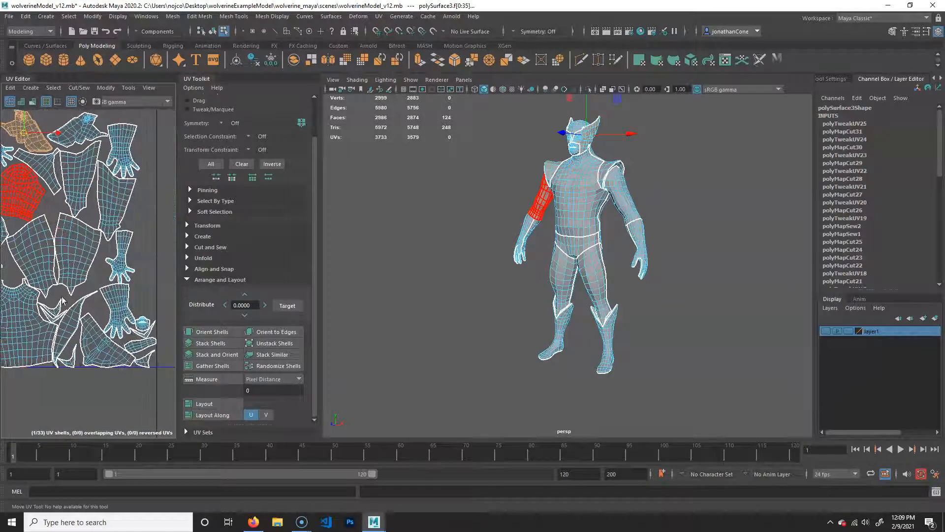
click(142, 322)
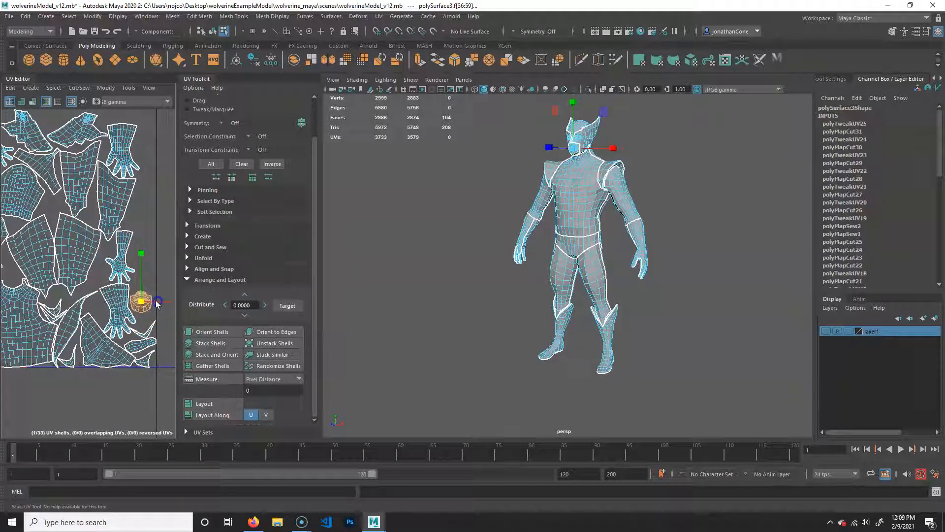
key(e)
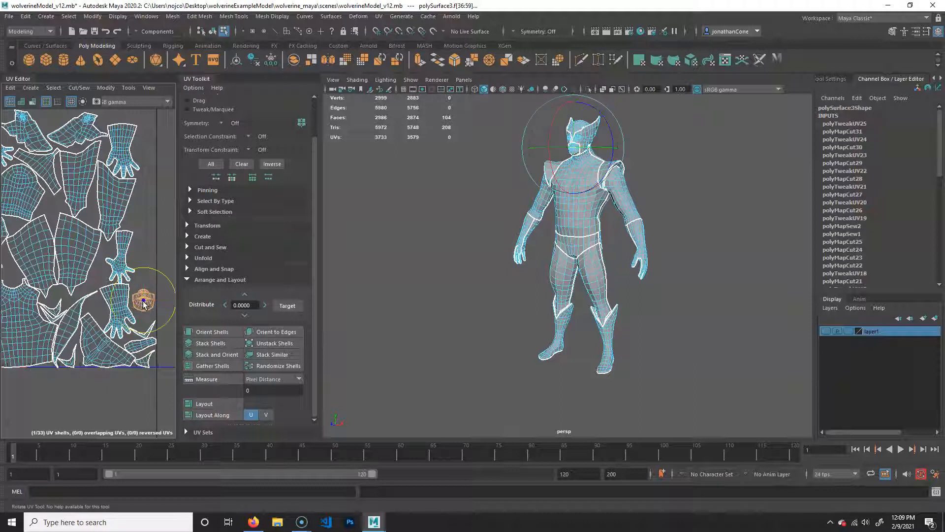
key(w)
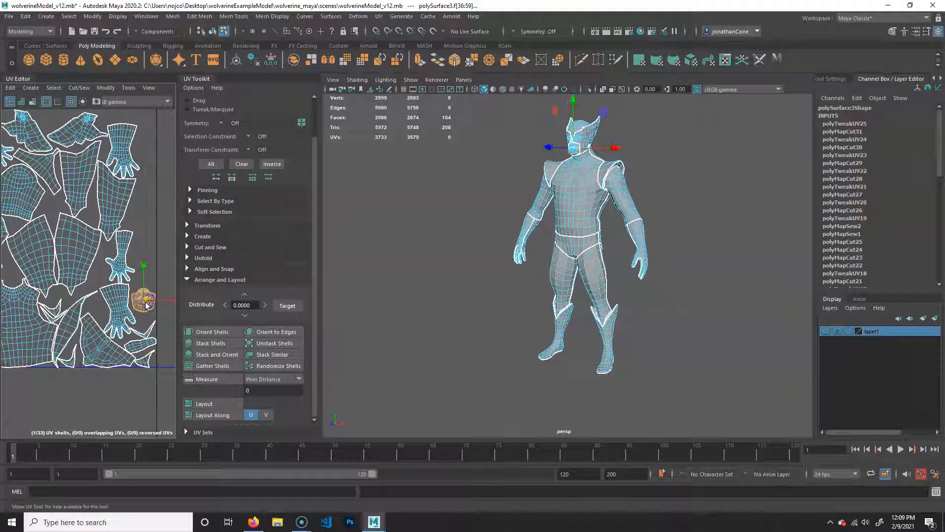
Select the top-of-head shell and move it up into the tile's upper-left corner
alt+middle_drag(75, 348, 113, 350)
mouse_move(76, 281)
alt+middle_down()
mouse_move(133, 315)
mouse_move(69, 288)
mouse_move(32, 290)
alt+middle_up()
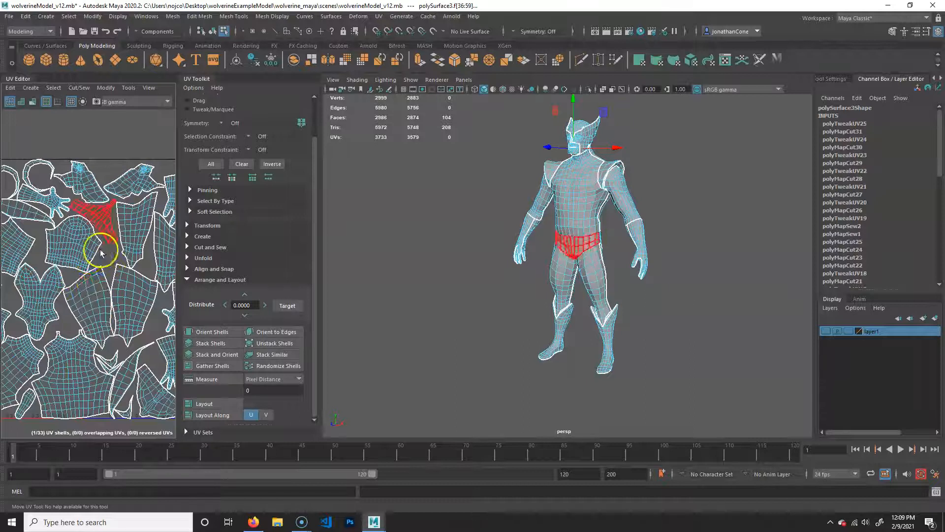
alt+middle_drag(152, 340, 74, 282)
alt+right_drag(74, 282, 110, 291)
alt+middle_drag(69, 296, 48, 304)
click(111, 291)
drag(112, 289, 119, 255)
key(w)
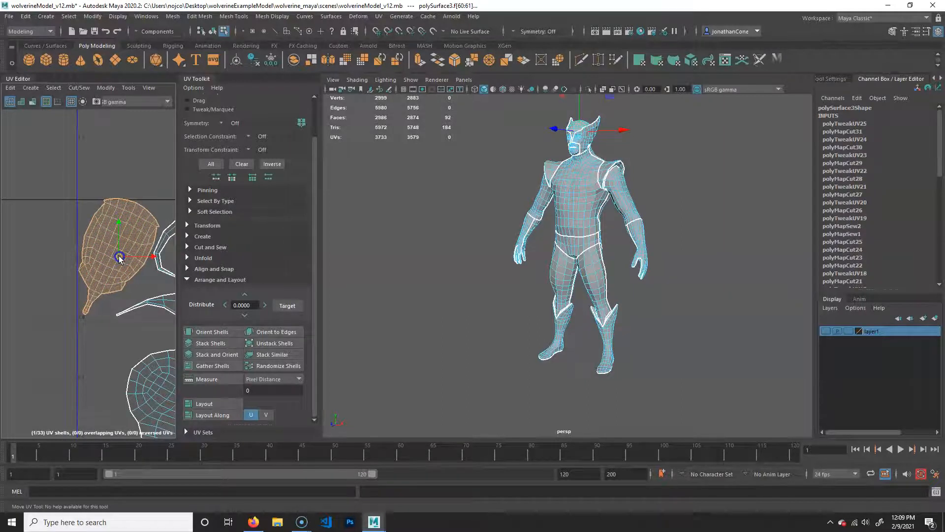
Examine the refined shell layout and inspect the UV seams on the full model and up close on the head
alt+middle_drag(162, 297, 104, 294)
alt+right_drag(130, 331, 33, 328)
alt+middle_drag(118, 340, 71, 255)
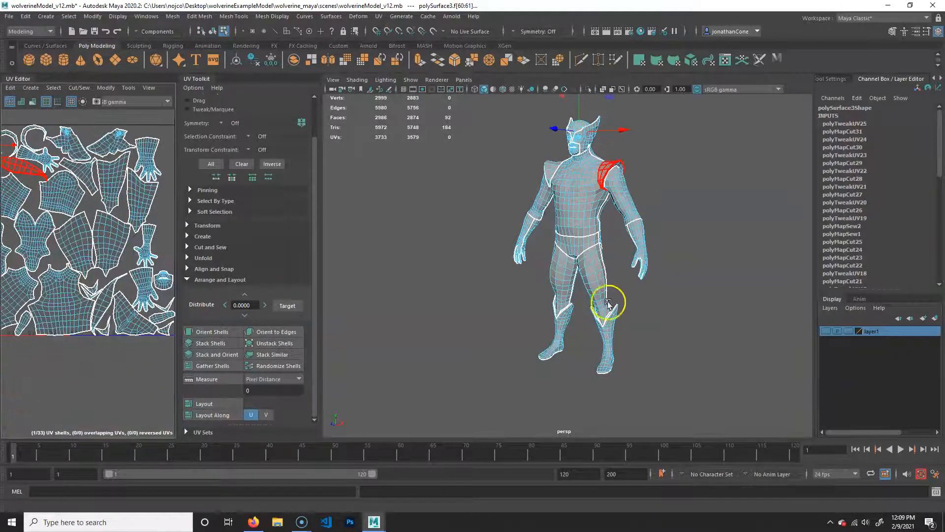
alt+drag(558, 285, 610, 273)
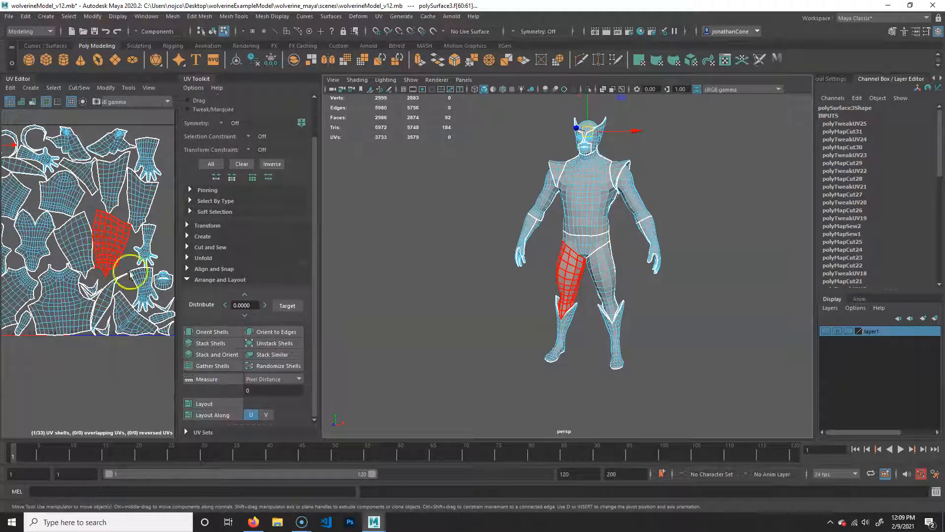
alt+drag(707, 302, 671, 310)
alt+right_drag(483, 276, 548, 297)
alt+drag(547, 296, 590, 314)
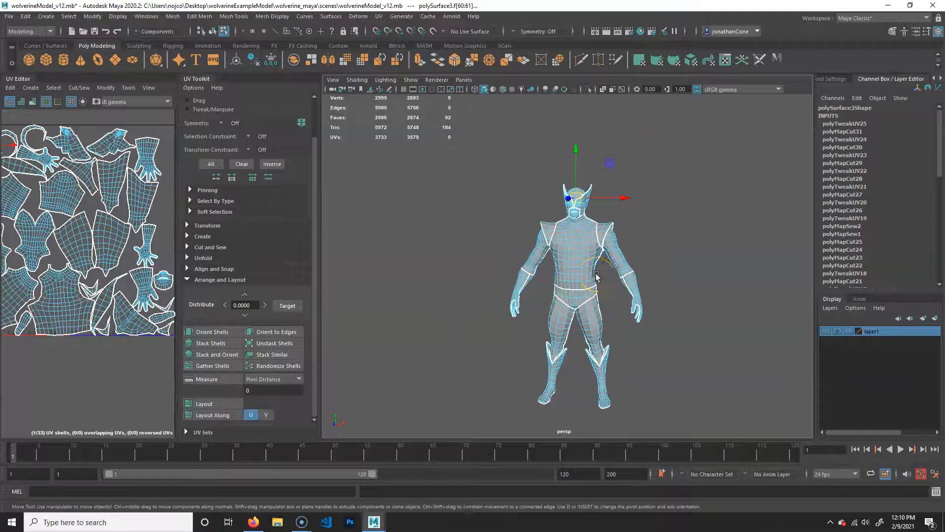
alt+right_drag(607, 193, 555, 300)
alt+drag(555, 300, 567, 282)
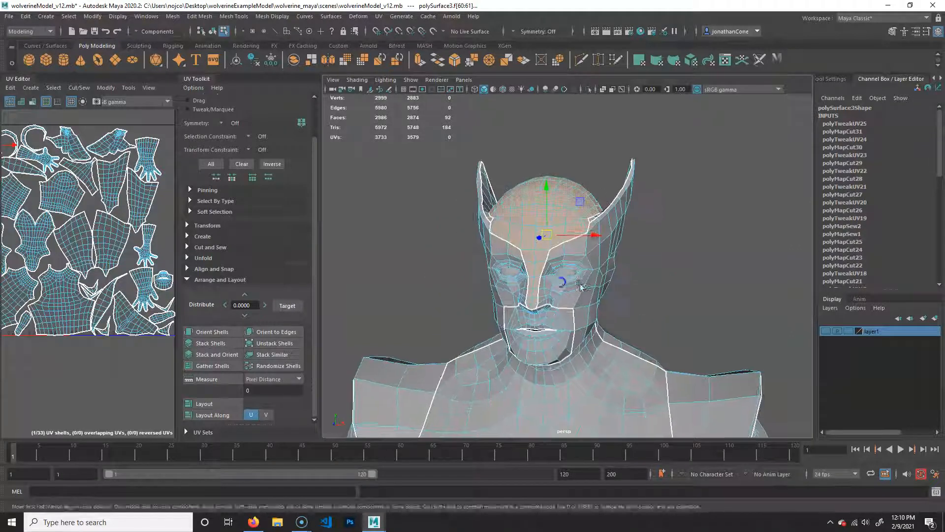
alt+right_drag(567, 281, 565, 245)
alt+middle_drag(565, 245, 576, 193)
alt+right_drag(611, 271, 573, 264)
alt+drag(625, 278, 601, 277)
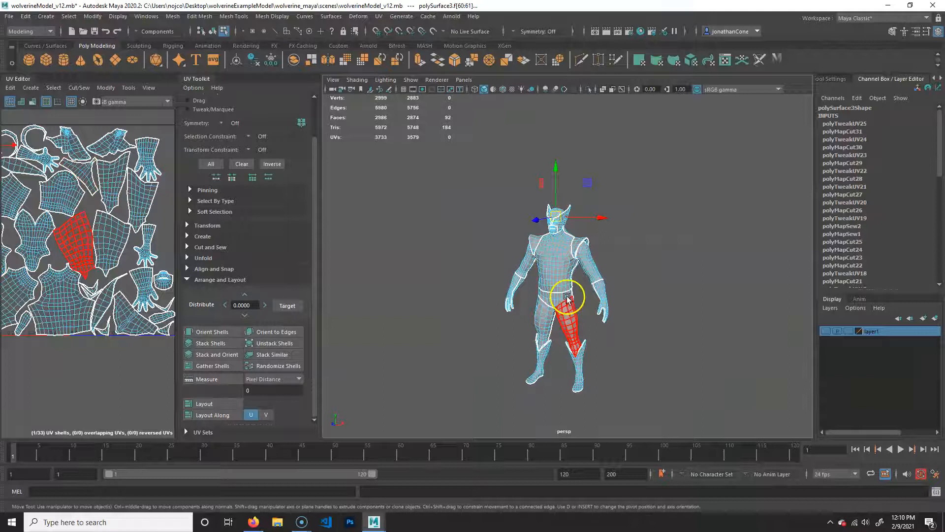
Switch the Wolverine model from component selection back to object mode
right_drag(567, 251, 616, 272)
right_drag(624, 227, 622, 231)
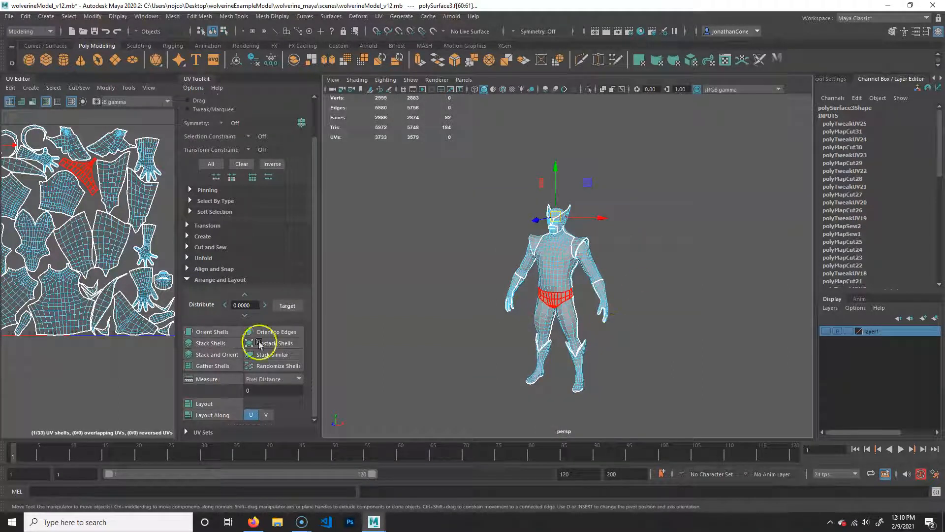